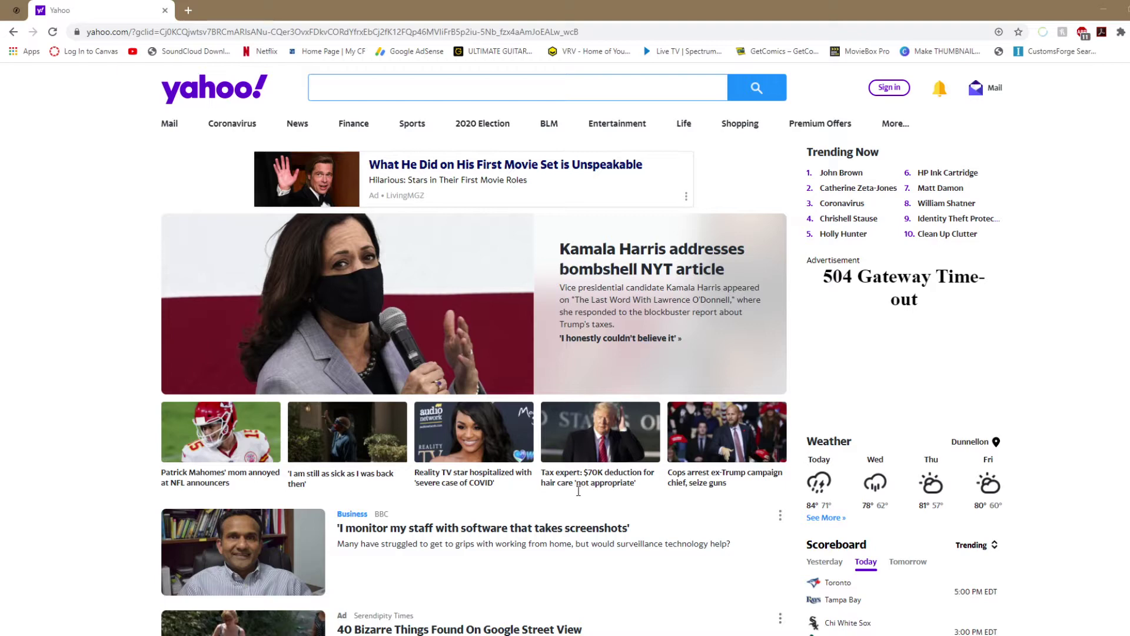
Open YouTube and search for "funny sound effects no copyright"
left_click(310, 35)
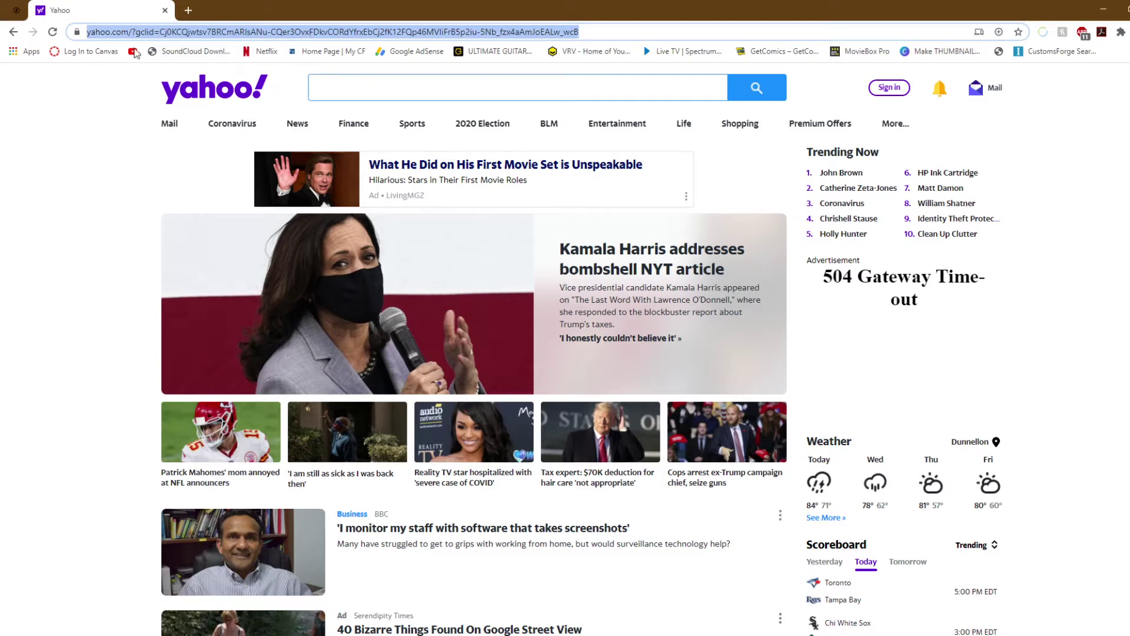
left_click(134, 53)
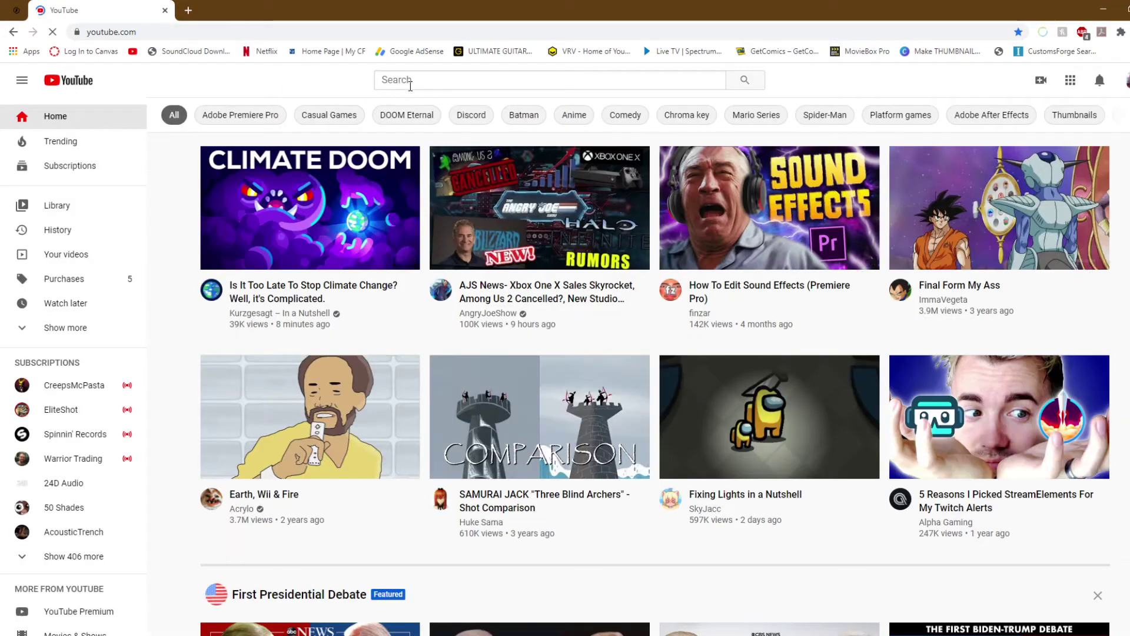
left_click(410, 83)
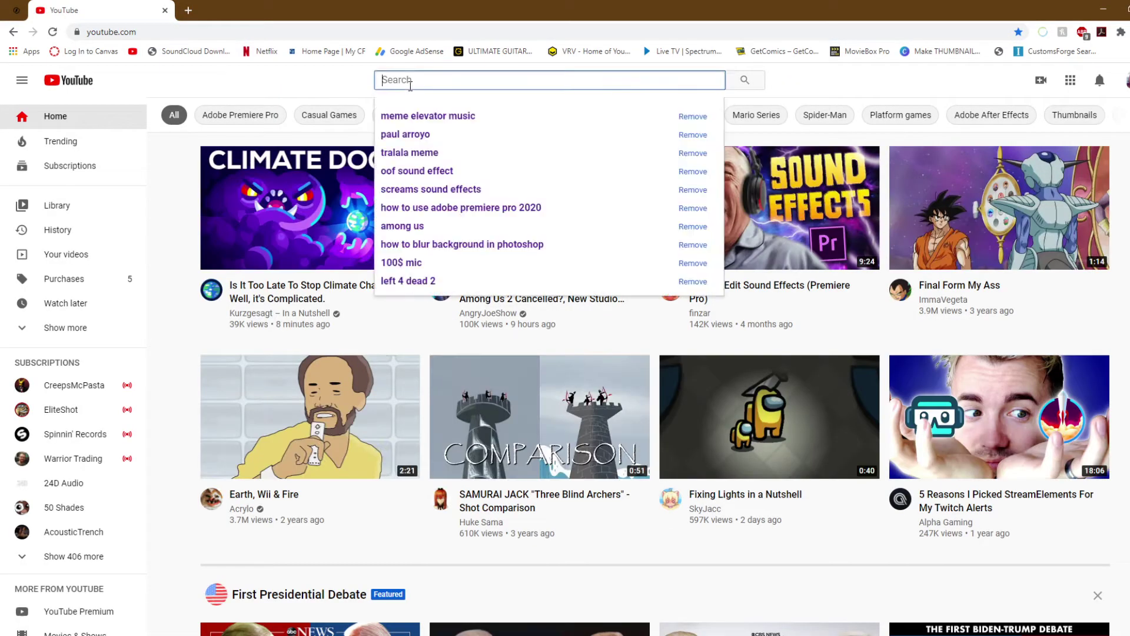
type("fu")
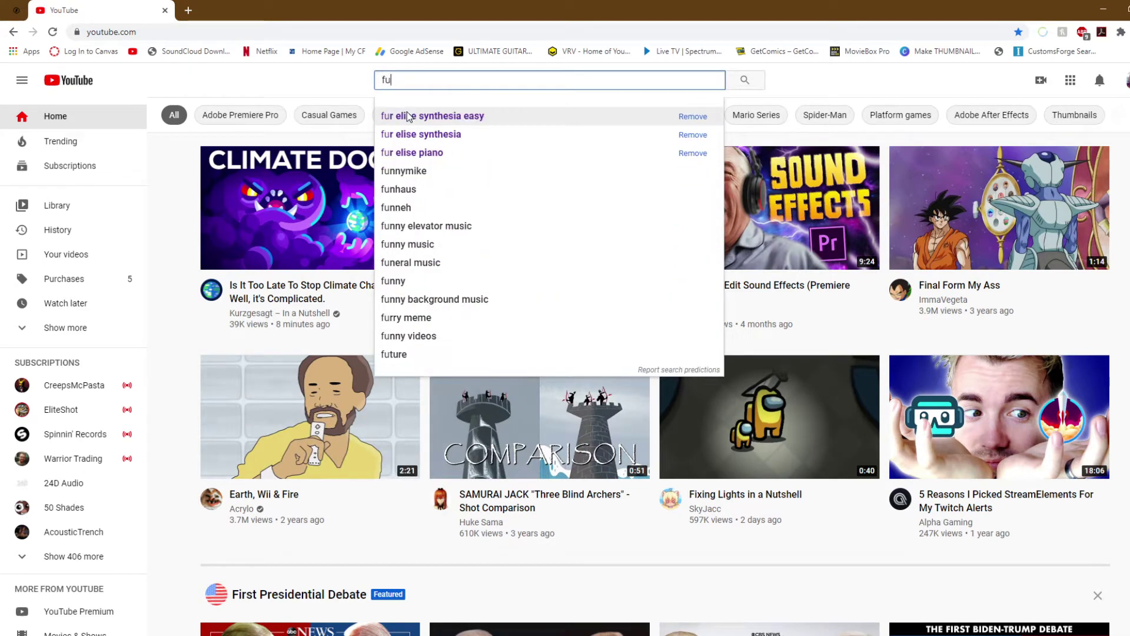
type("nny sou")
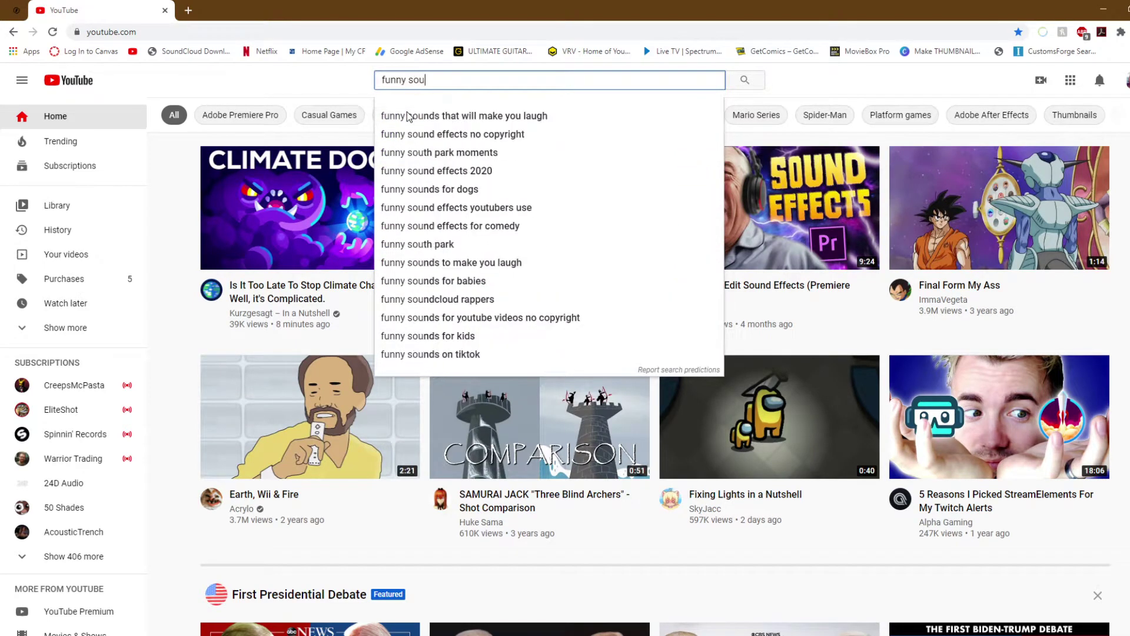
type("nd eff")
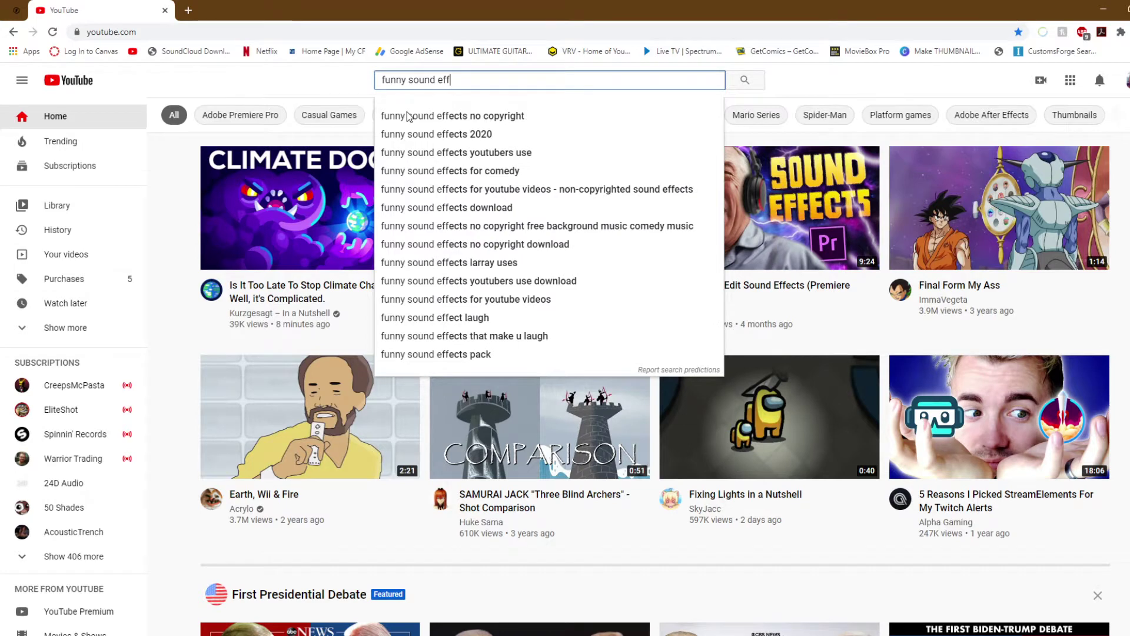
left_click(408, 116)
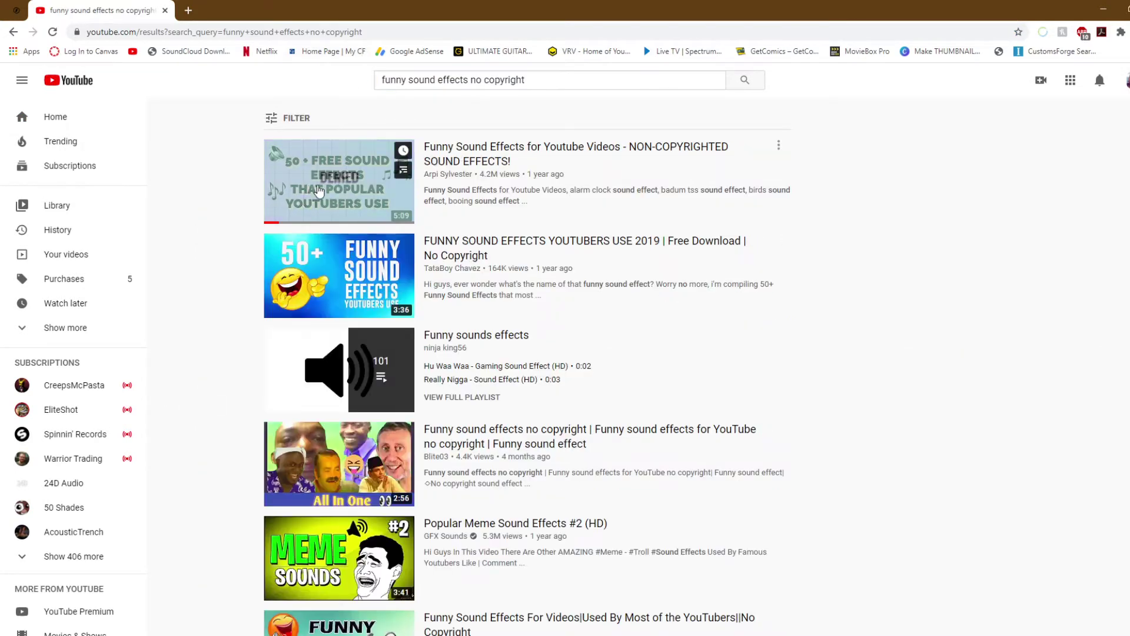
Open the video "Funny Sound Effects for Youtube Videos - NON-COPYRIGHTED SOUND EFFECTS!", skip ahead and pause it at about 1:00
left_click(360, 196)
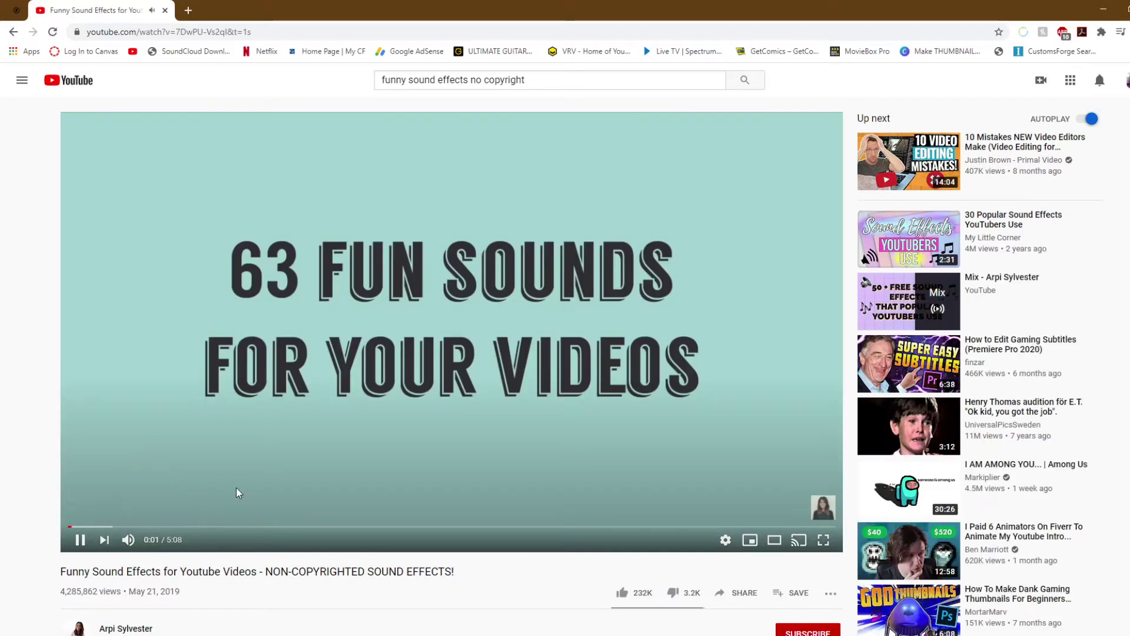
left_click(216, 518)
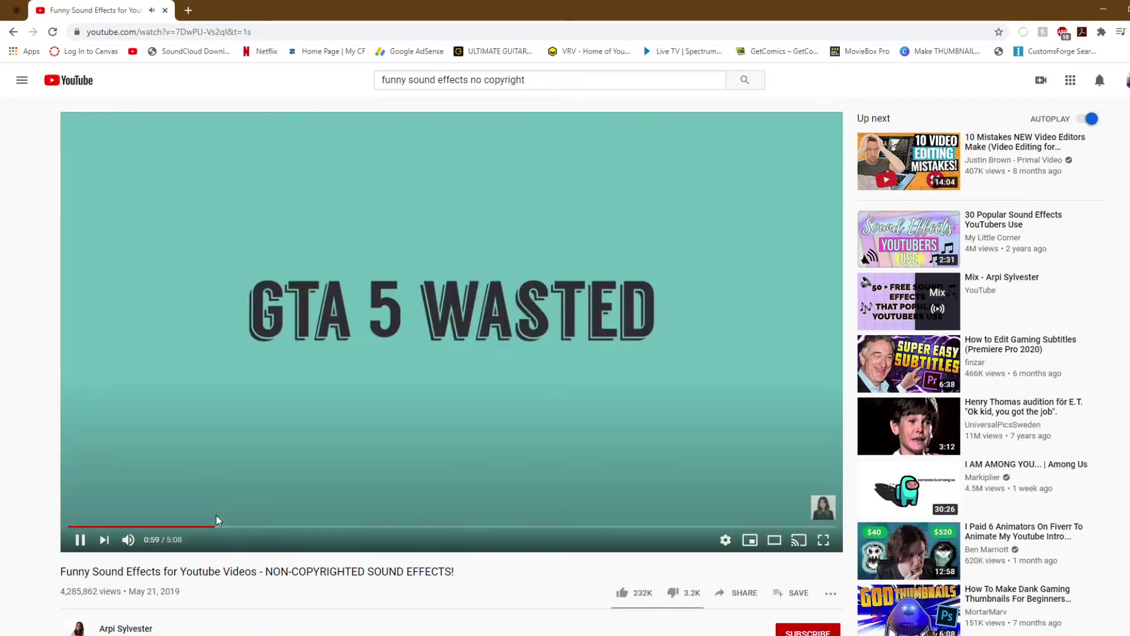
left_click(222, 459)
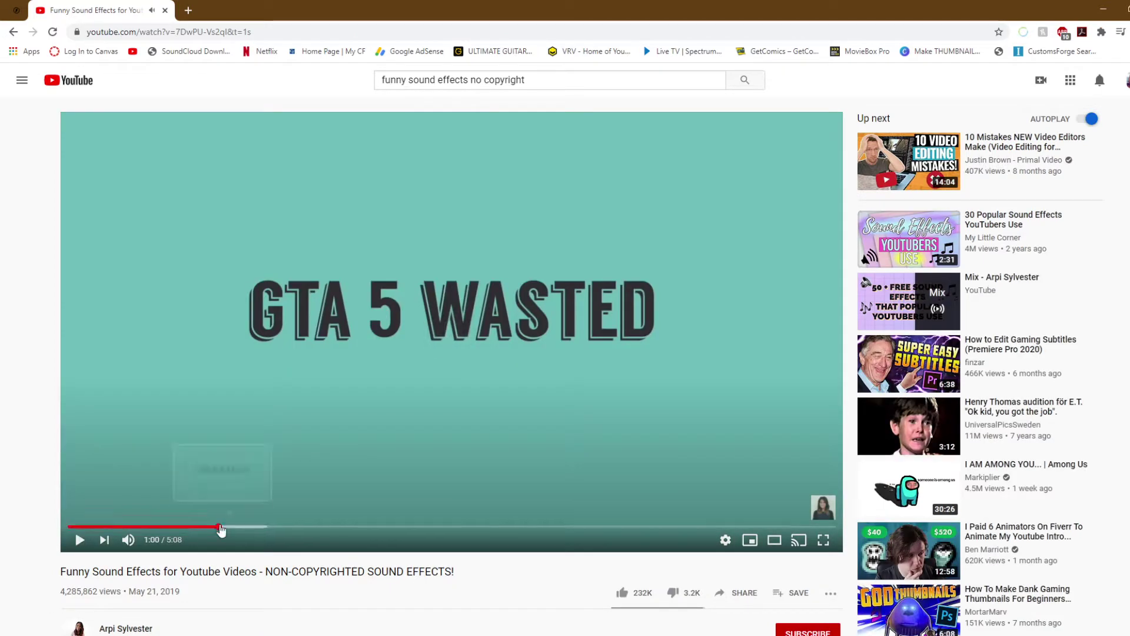
Search Google for "youtube mp3 converter" in a new browser tab and open the ytmp3.cc converter
left_click(189, 10)
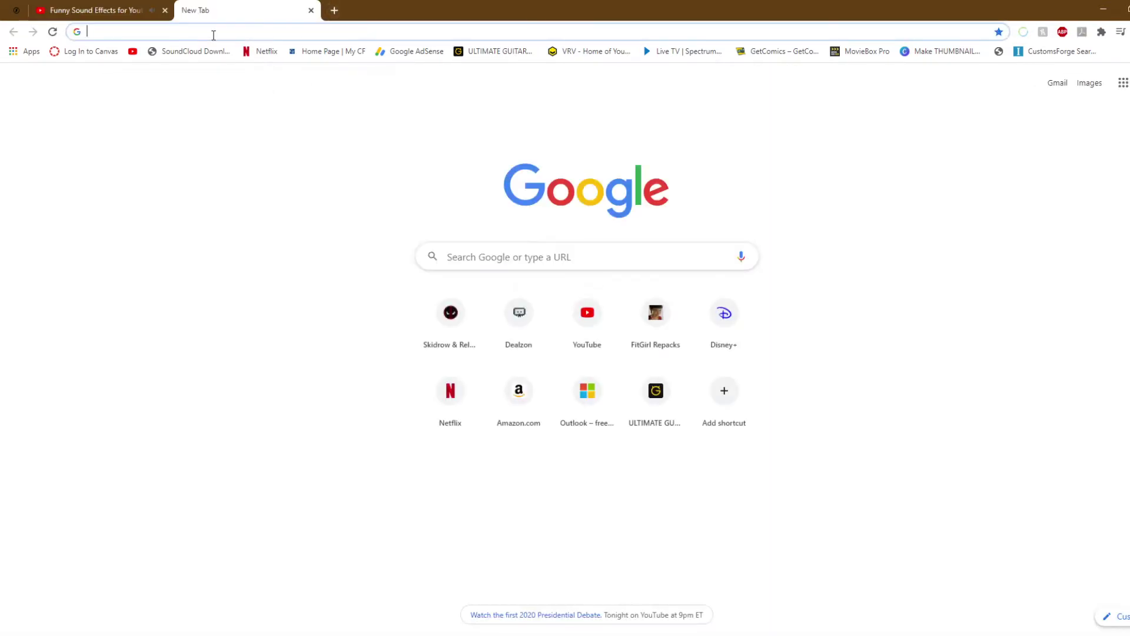
type("y")
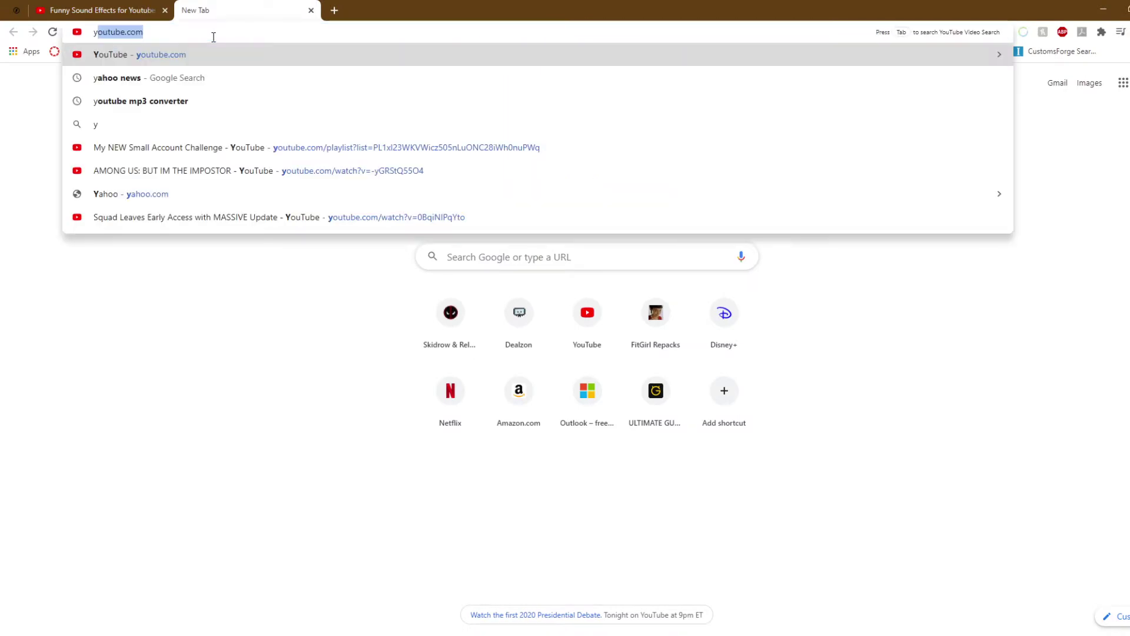
key("Down")
key("Down")
key("Return")
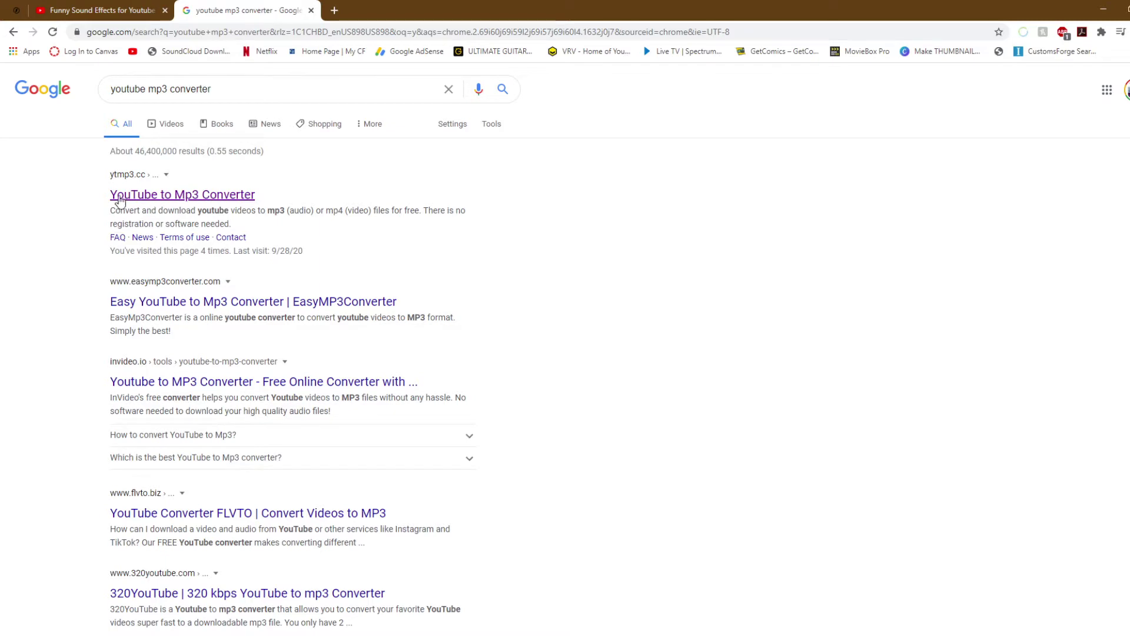
left_click(120, 199)
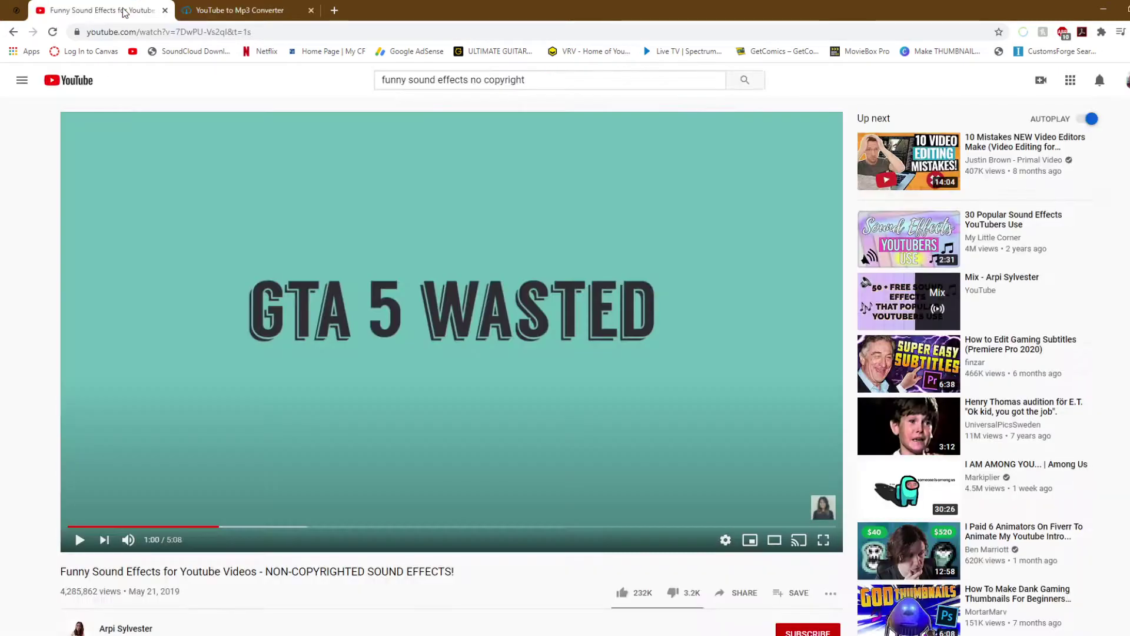
Copy the sound effects video's URL from YouTube and convert it to mp3 on the converter site
left_click(116, 9)
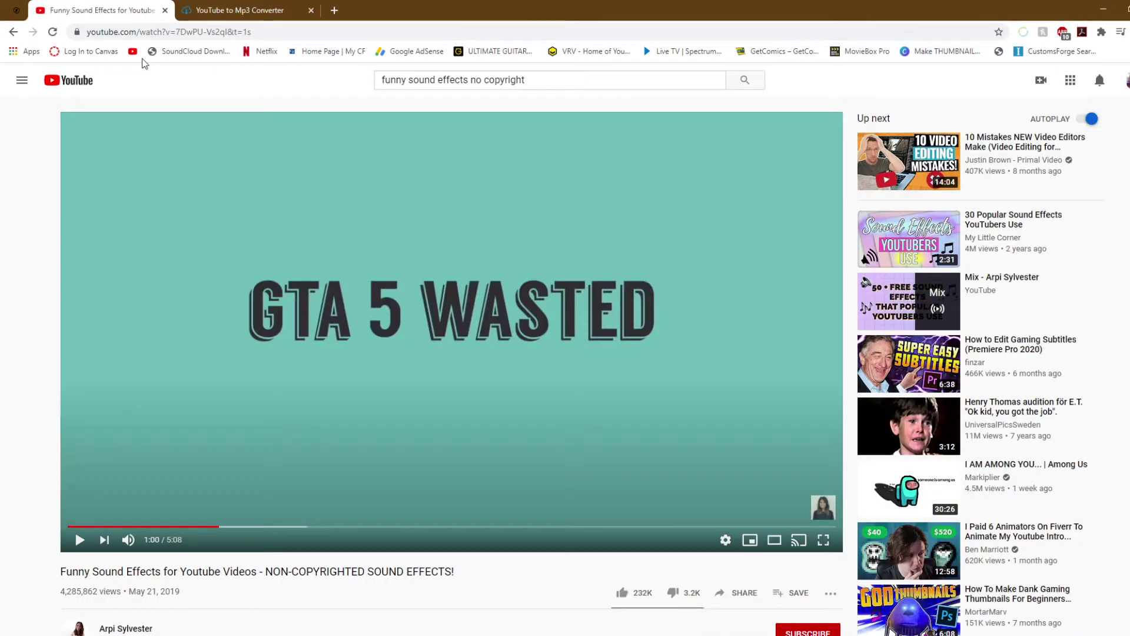
left_click(222, 32)
key("ctrl+c")
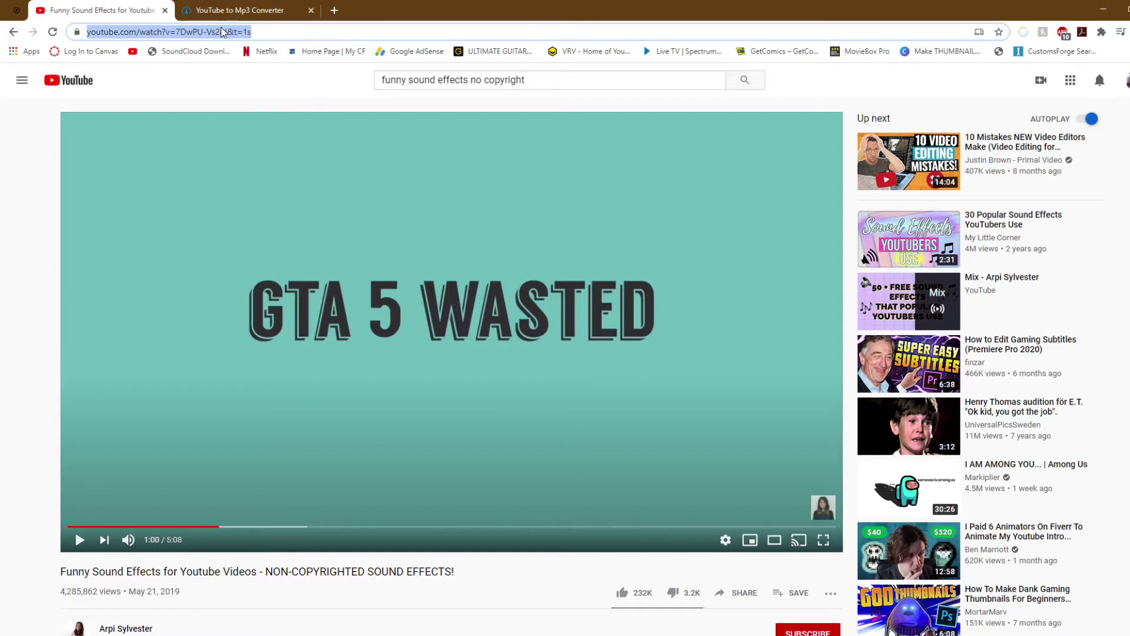
left_click(227, 10)
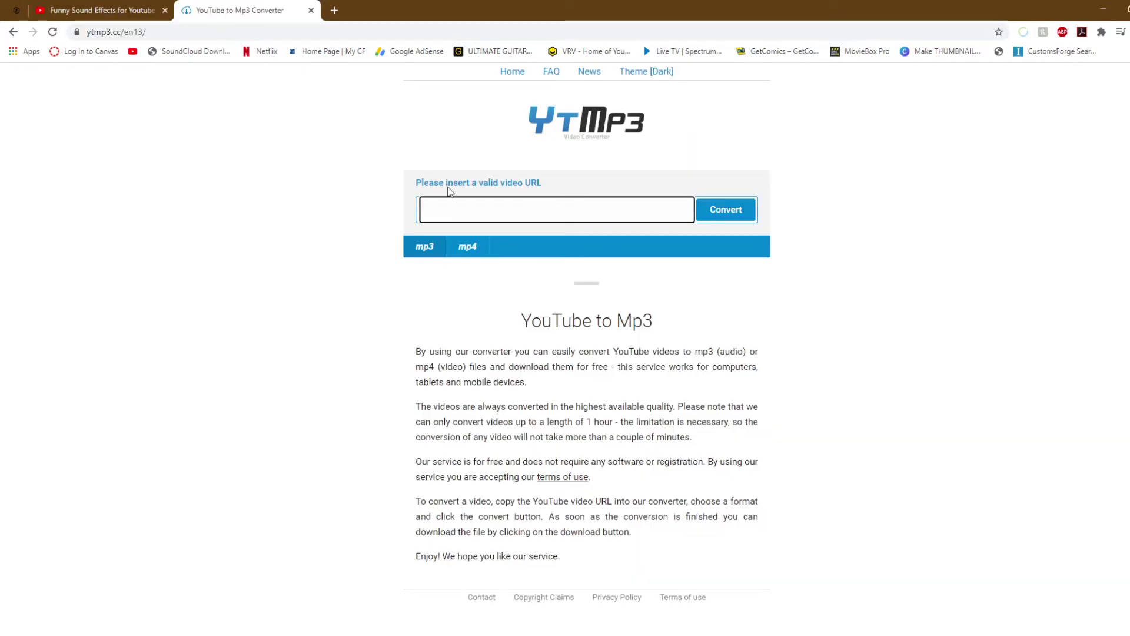
key("ctrl+v")
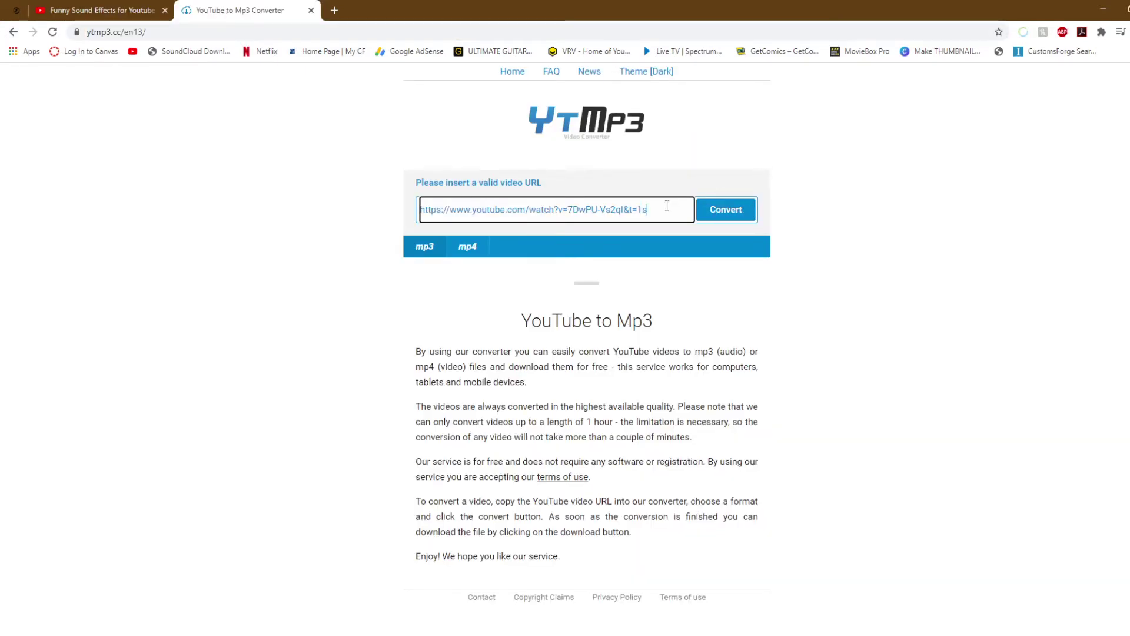
left_click(735, 212)
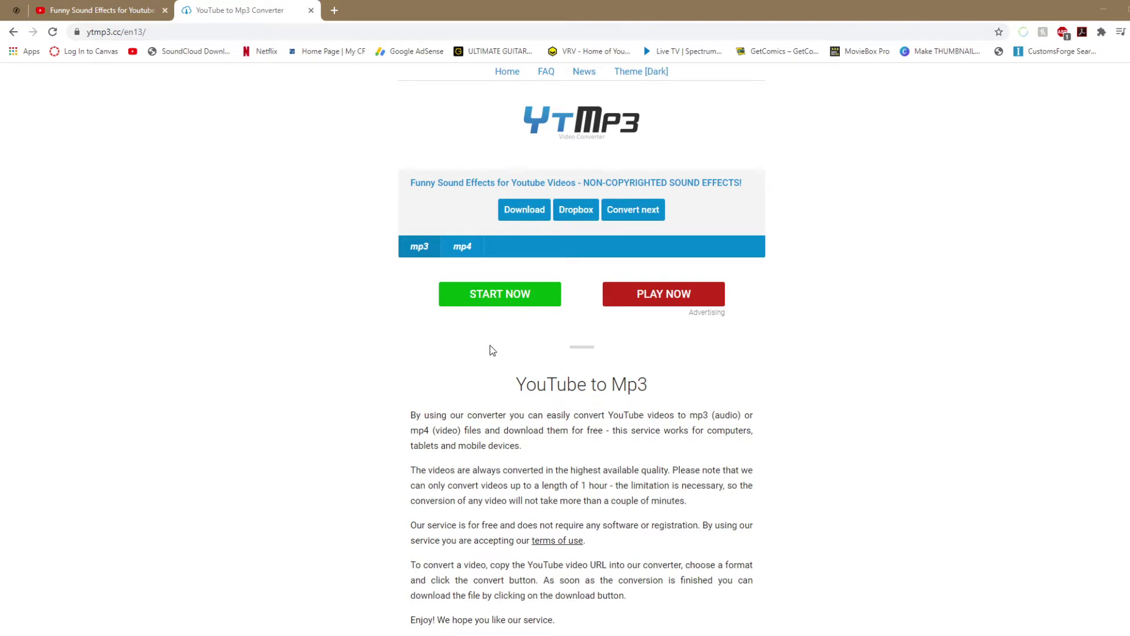
Switch to Premiere Pro and import the Fortnite gameplay video and the funny sound effects audio into the "funny meme clip" project
left_click(360, 535)
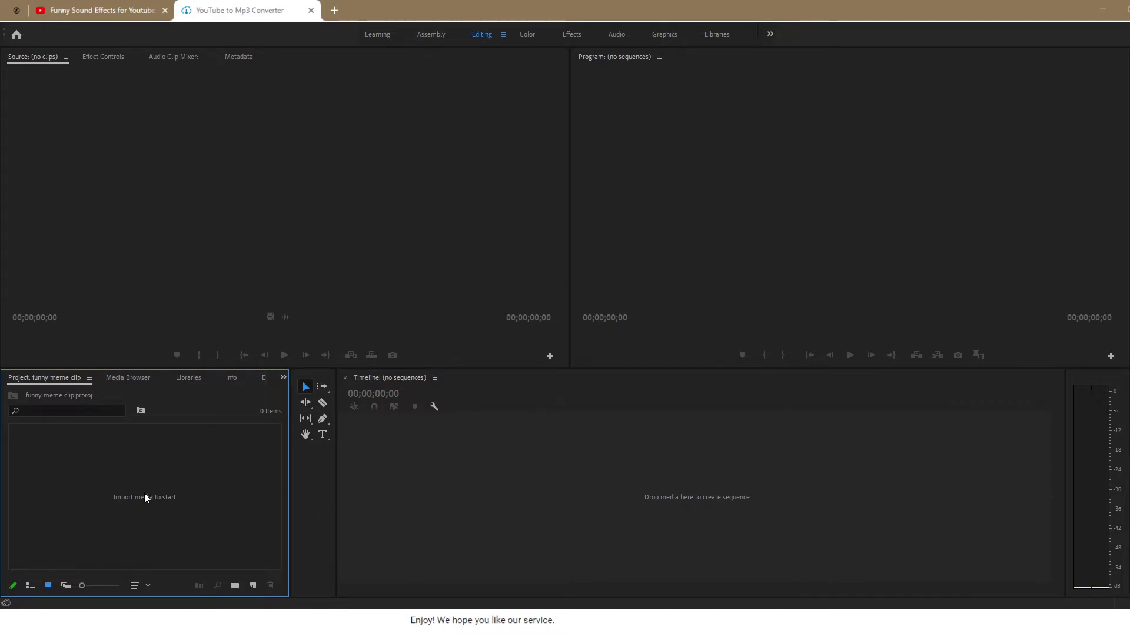
double_click(135, 456)
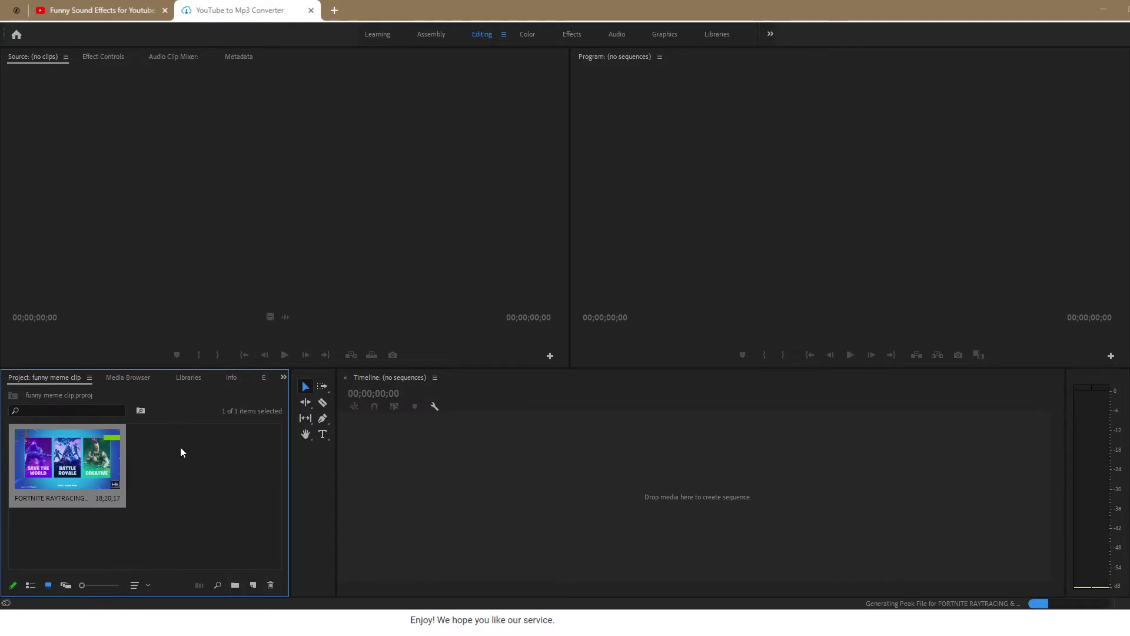
left_click(189, 510)
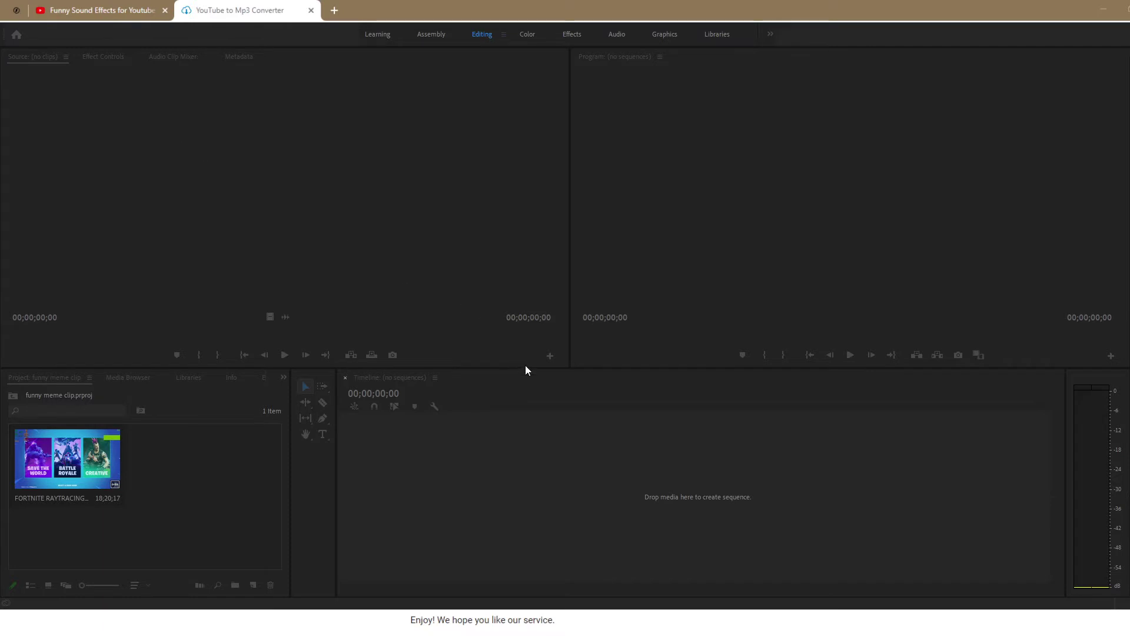
left_click_drag(547, 378, 225, 424)
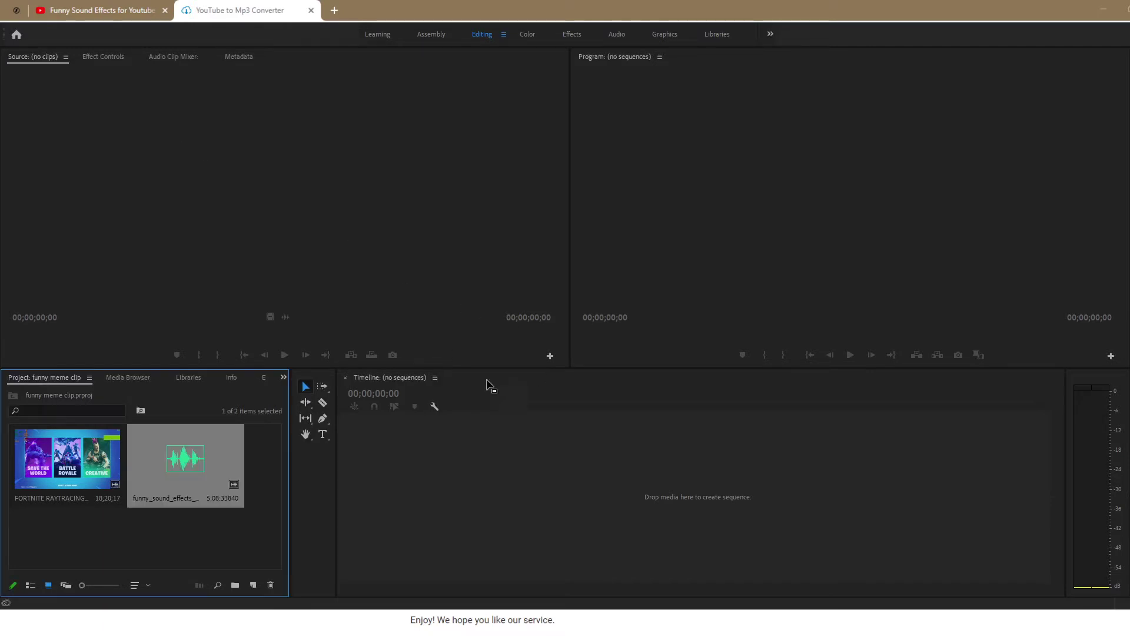
Create a sequence from the Fortnite raytracing clip and play its first few seconds
left_click(55, 517)
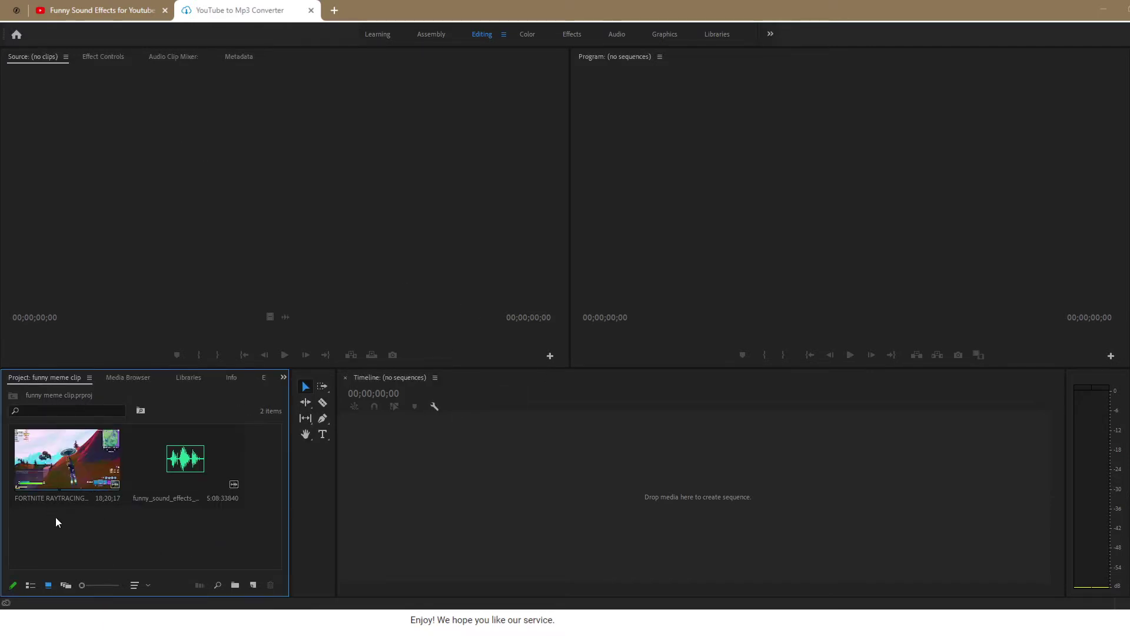
left_click(41, 470)
left_click_drag(246, 475, 685, 525)
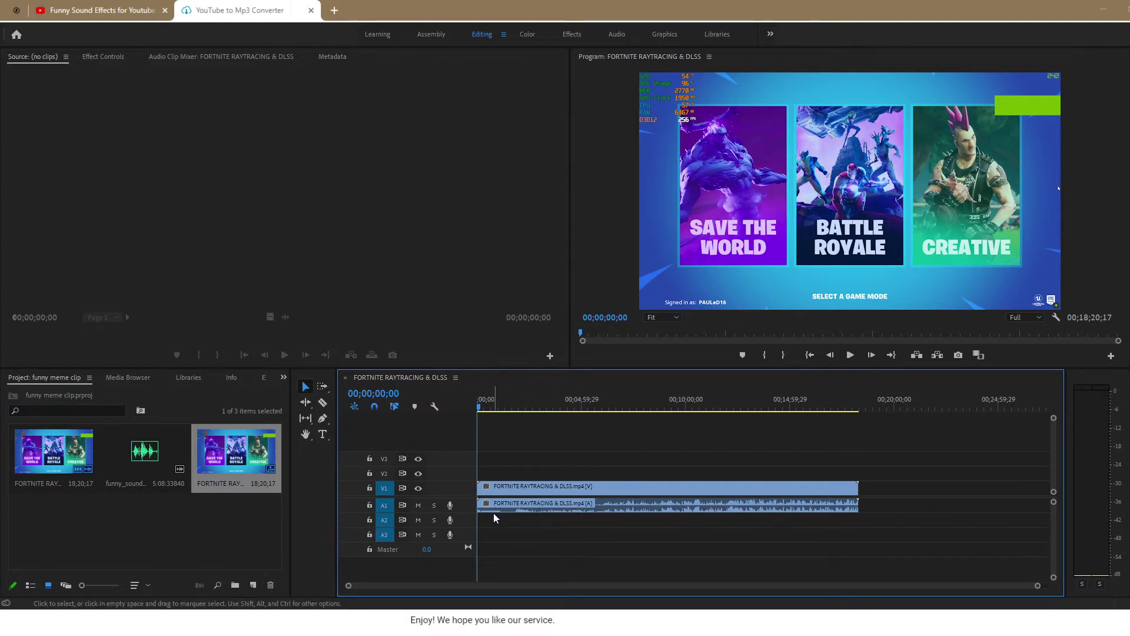
left_click(850, 356)
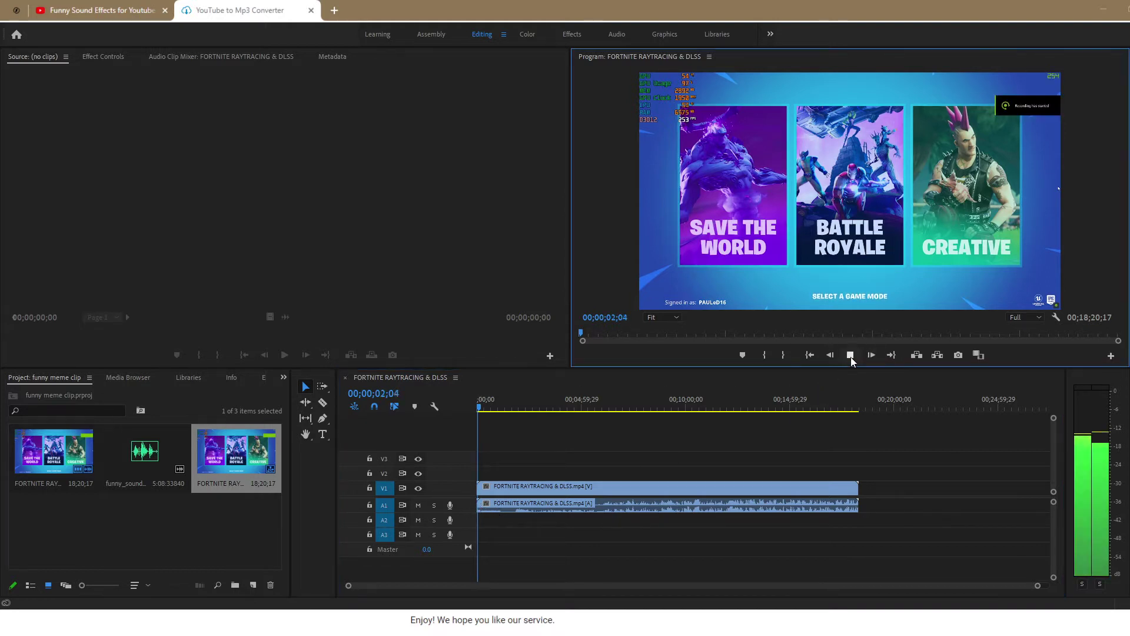
left_click(850, 356)
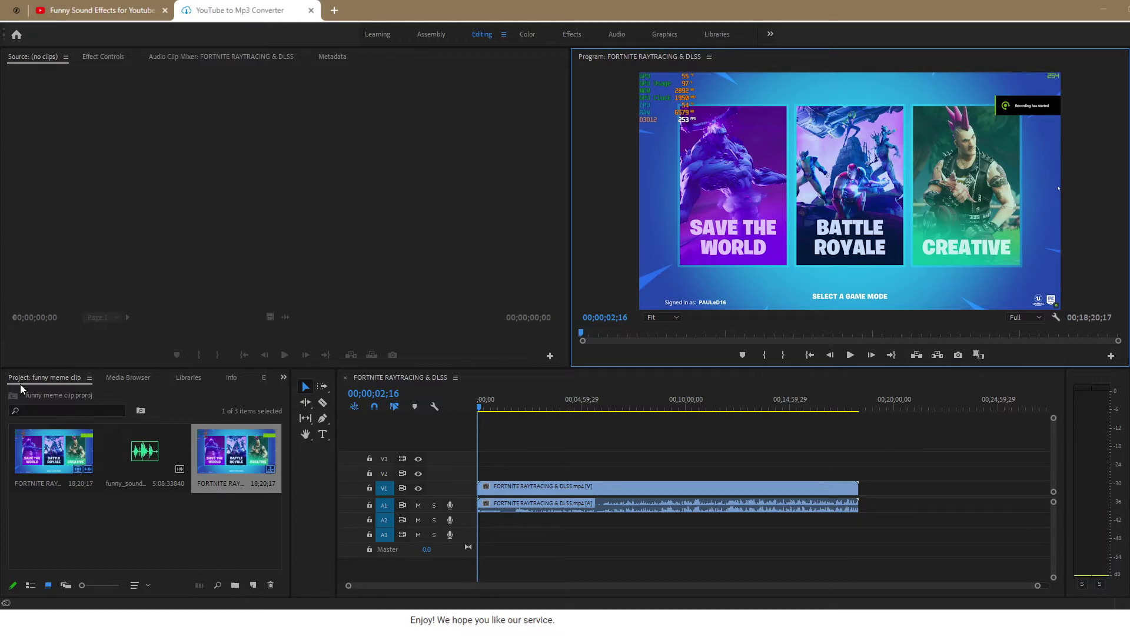
Place the funny sound effects audio at the start of track A2 and mute the gameplay audio on track A1
left_click(138, 473)
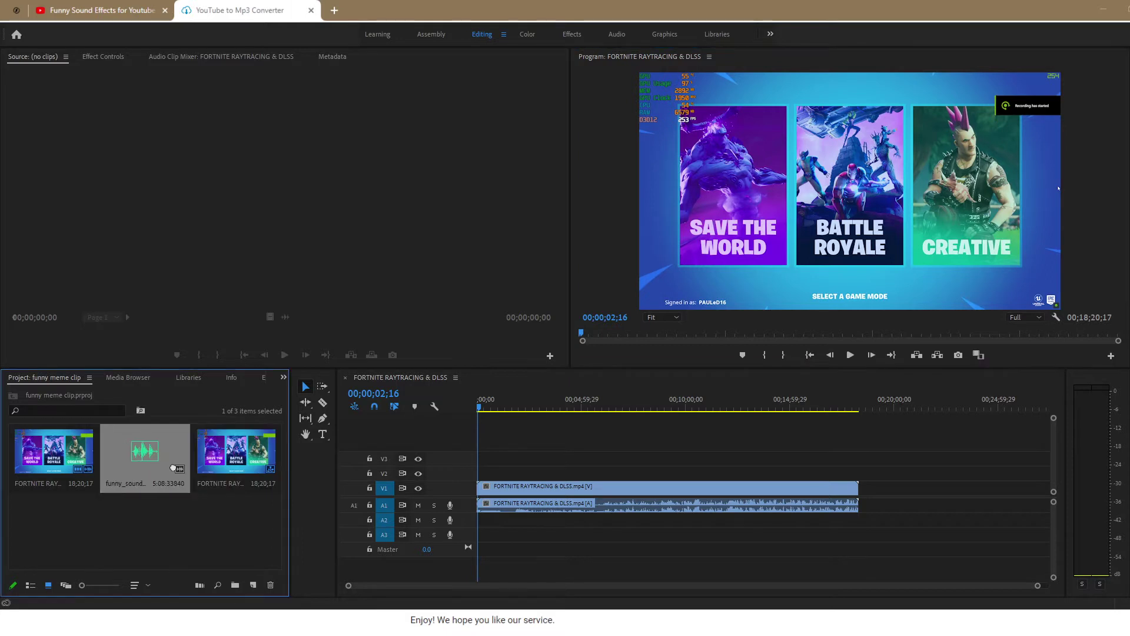
left_click_drag(170, 474, 482, 524)
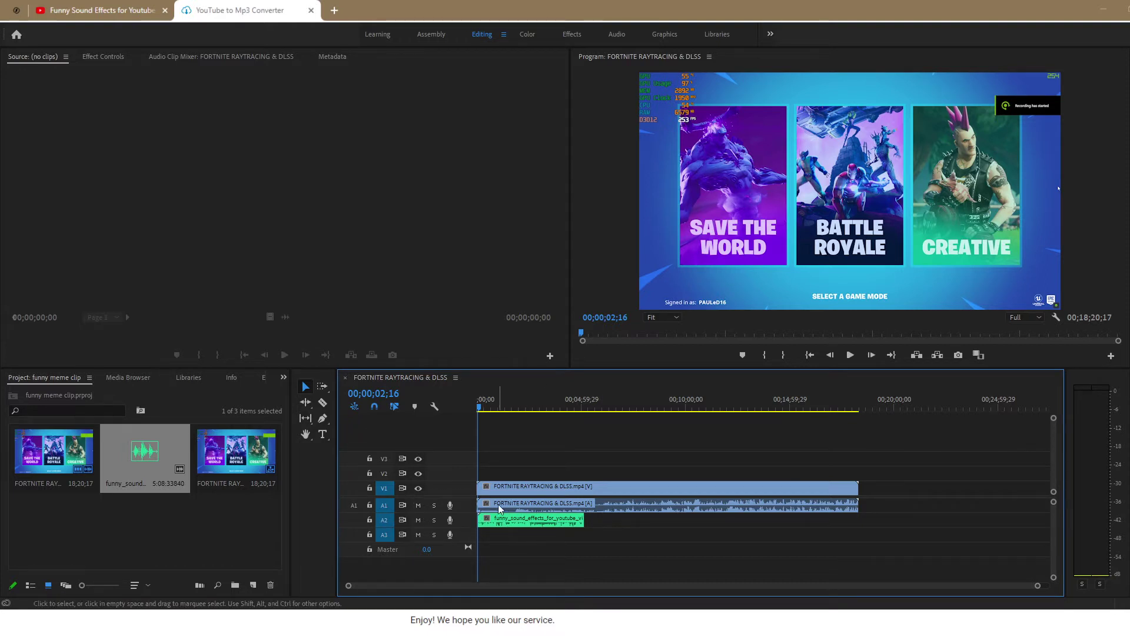
left_click(418, 505)
key("space")
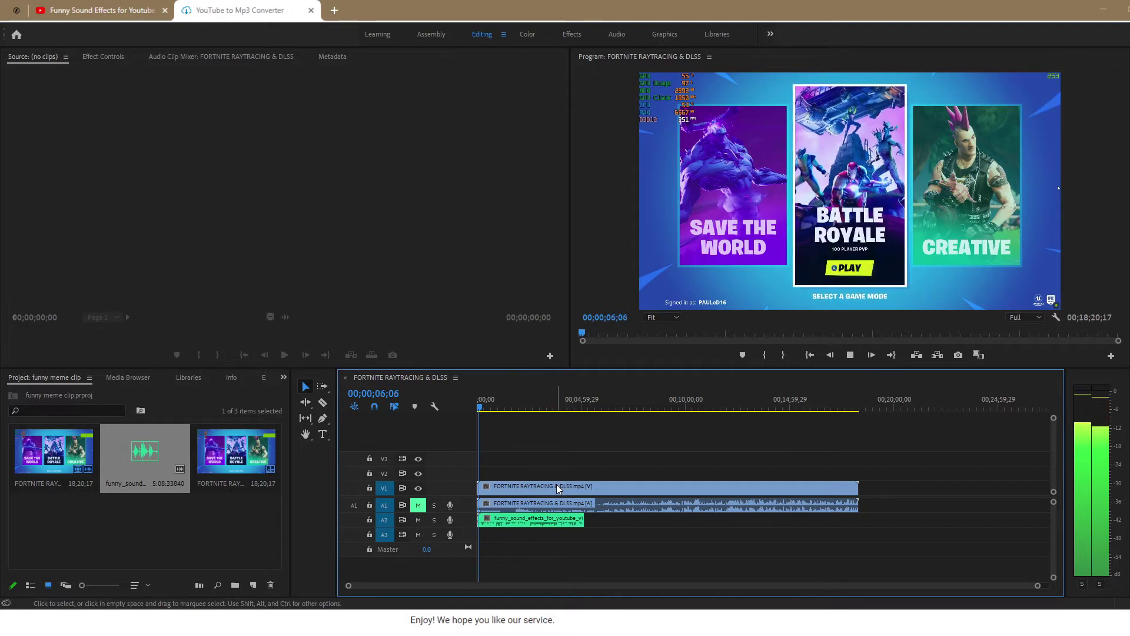
key("space")
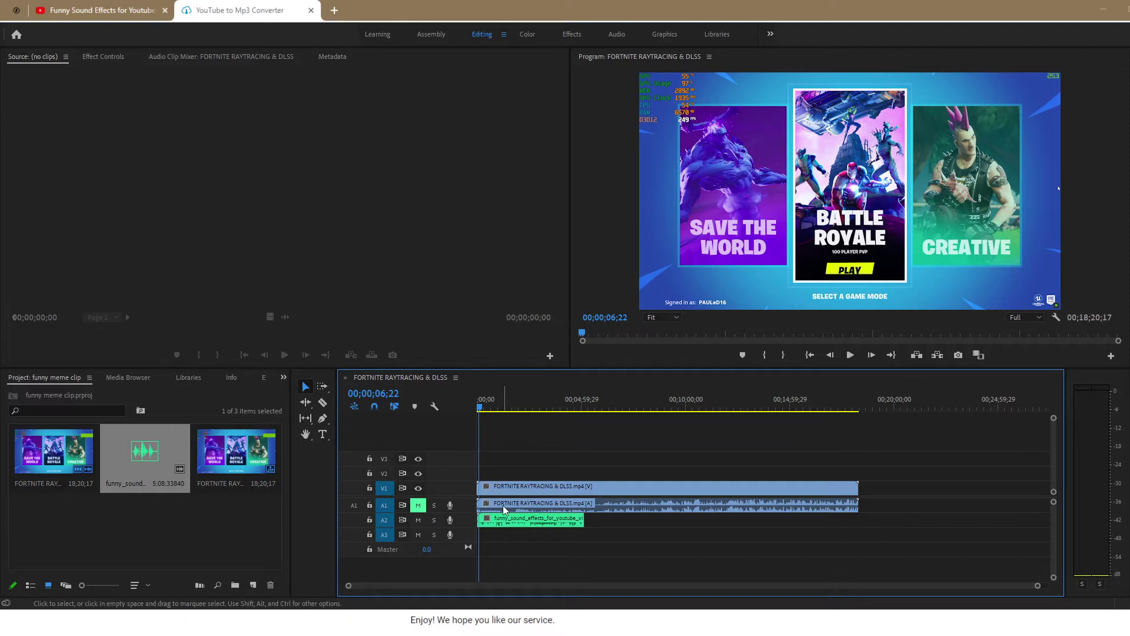
Scrub through the Fortnite gameplay to find the sniper shot at around 00;11;44
left_click_drag(480, 407, 596, 425)
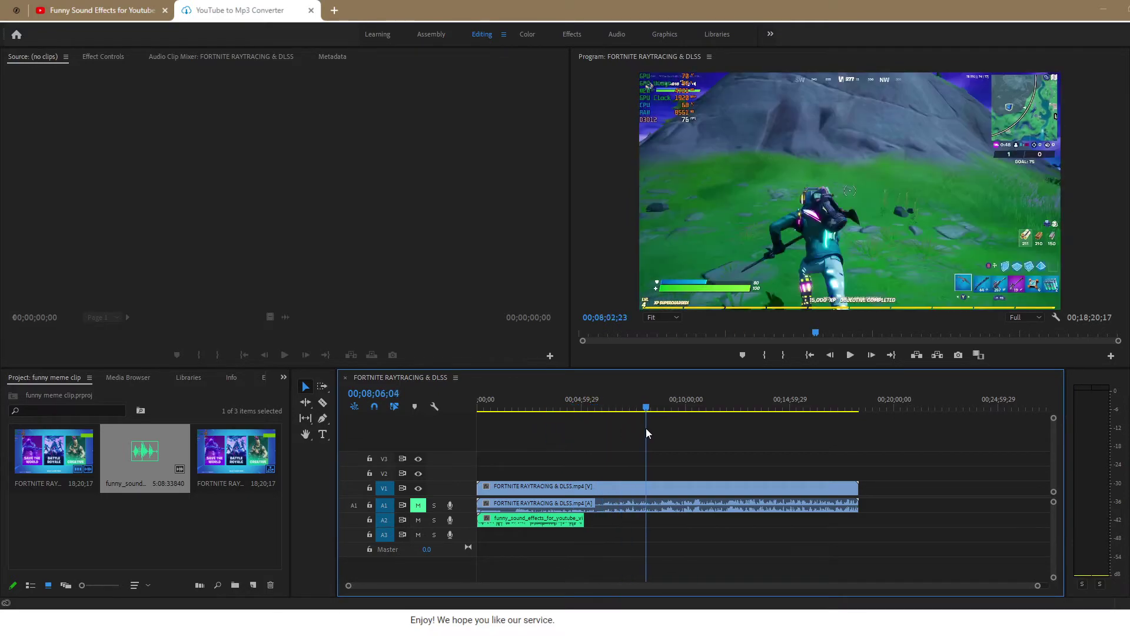
left_click_drag(646, 430, 720, 440)
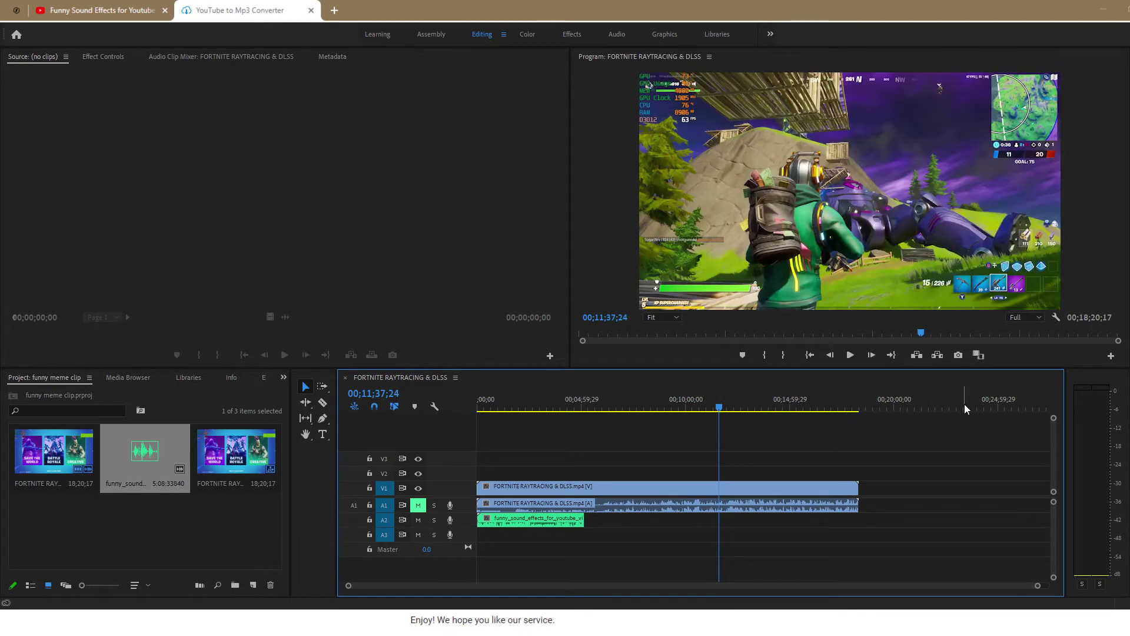
key("Right")
key("Right")
key("Right")
key("Right")
key("Right")
key("Right")
key("Right")
key("Right")
key("Right")
key("Right")
key("Right")
key("Right")
key("Right")
key("Right")
key("Right")
key("Right")
key("Right")
key("Right")
key("Right")
key("Right")
key("Right")
key("Right")
key("Right")
key("Right")
key("Right")
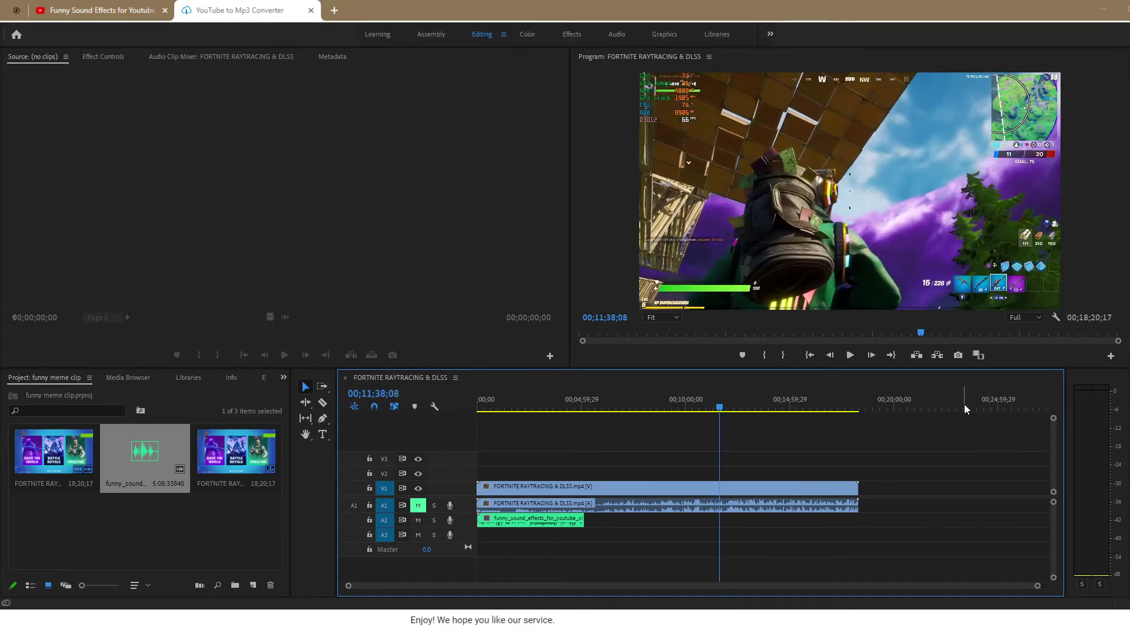
left_click(712, 407)
left_click_drag(715, 407, 724, 411)
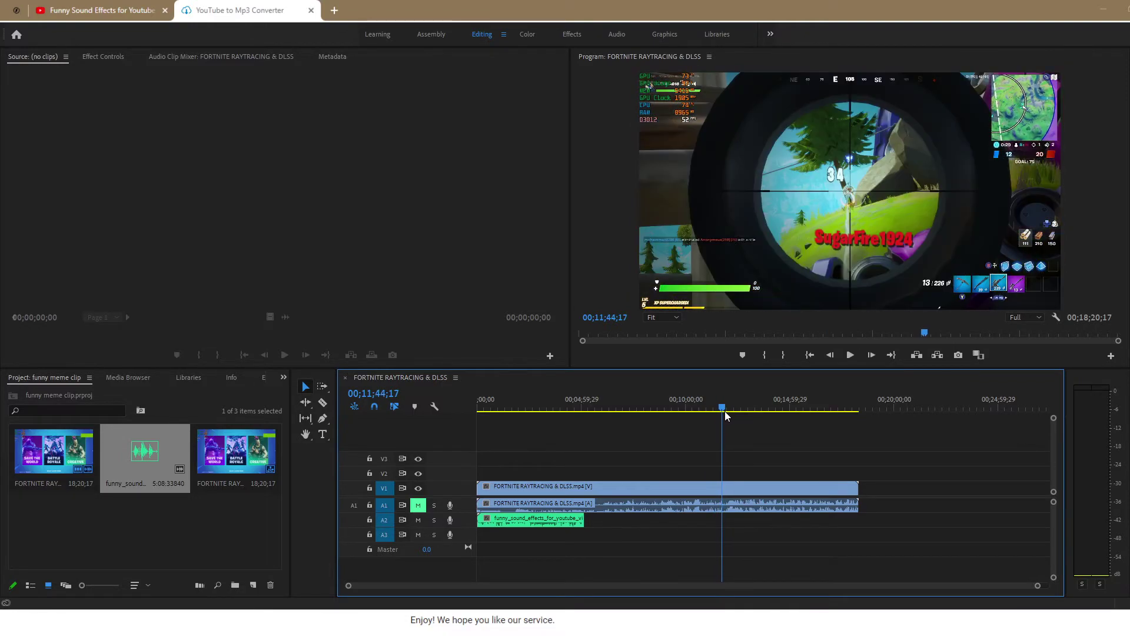
Step frame by frame around the sniper shot to pinpoint the hit at 00;11;44;14
key("Left")
key("Left")
key("Left")
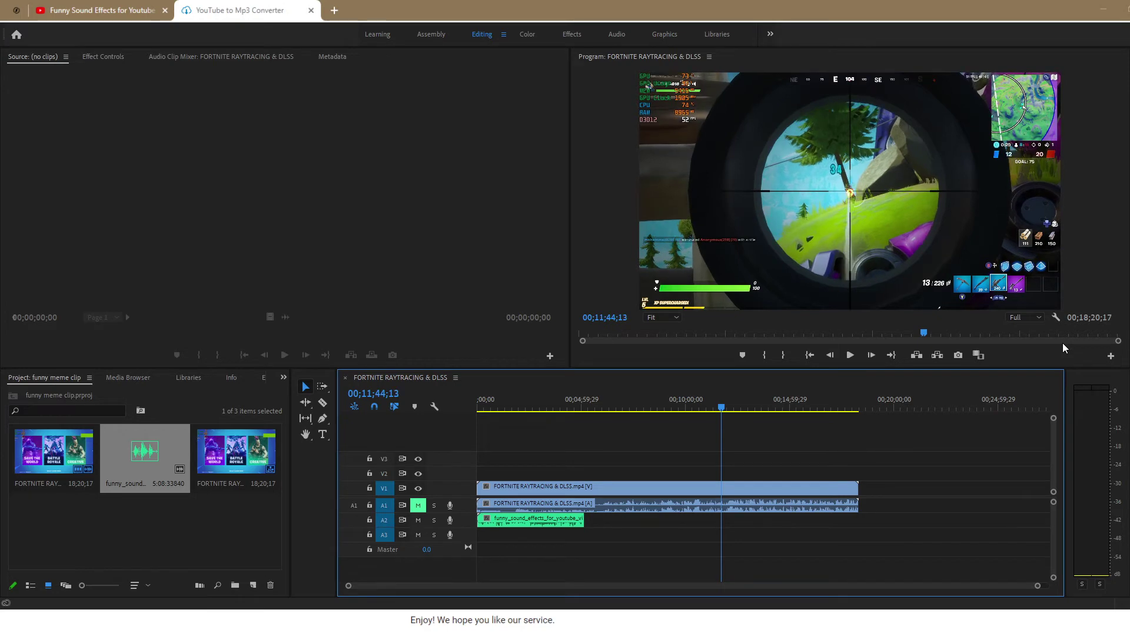
key("Right")
key("Right")
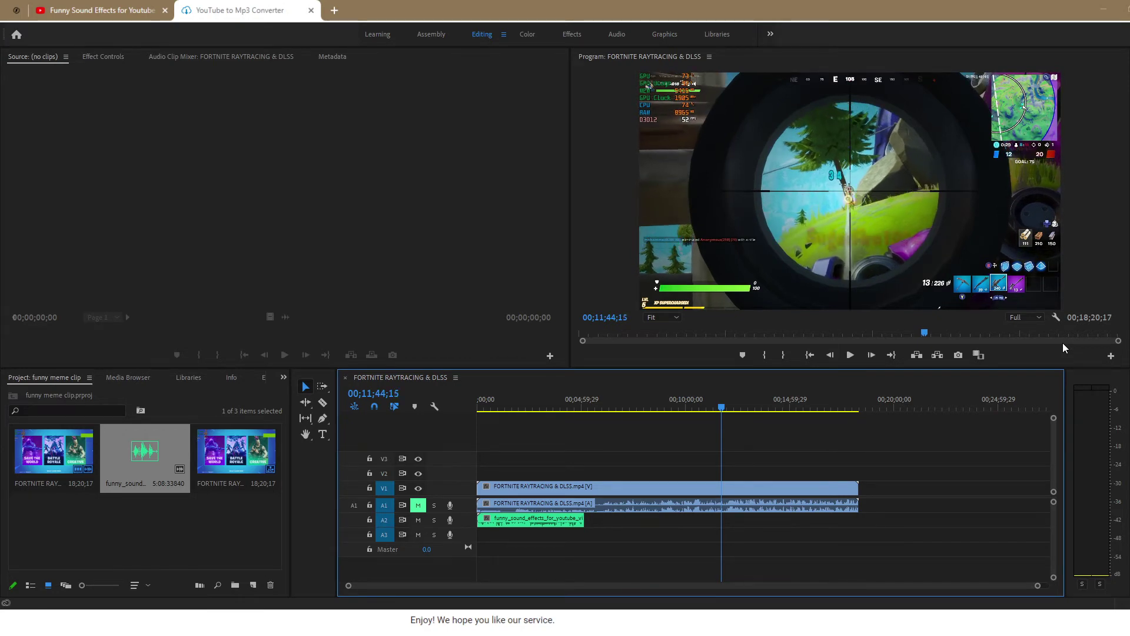
key("Right")
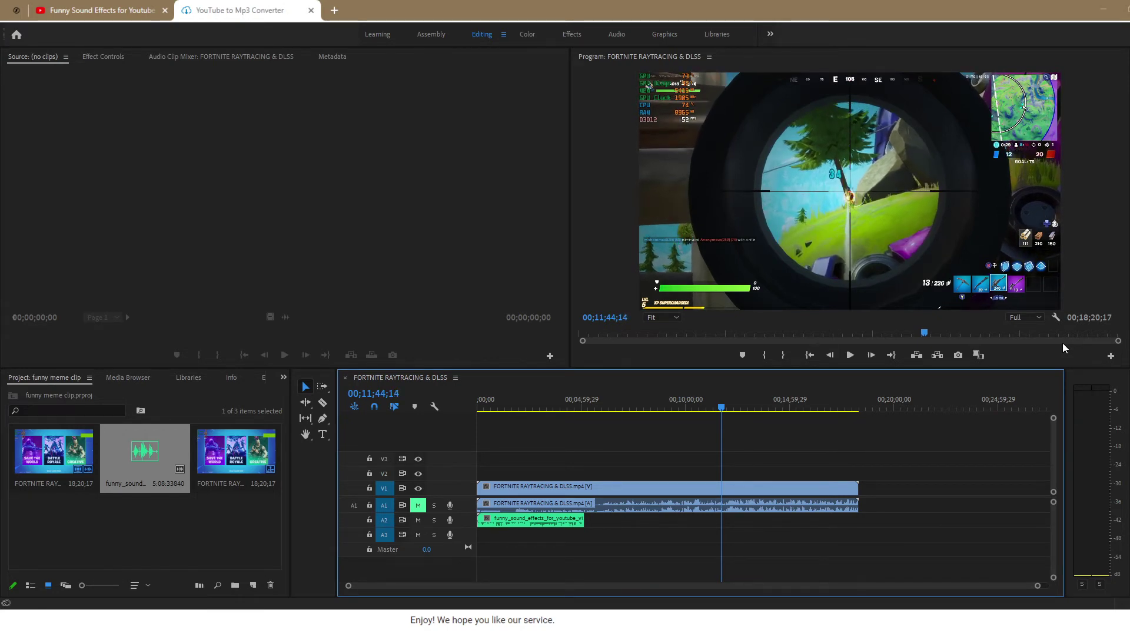
key("Left")
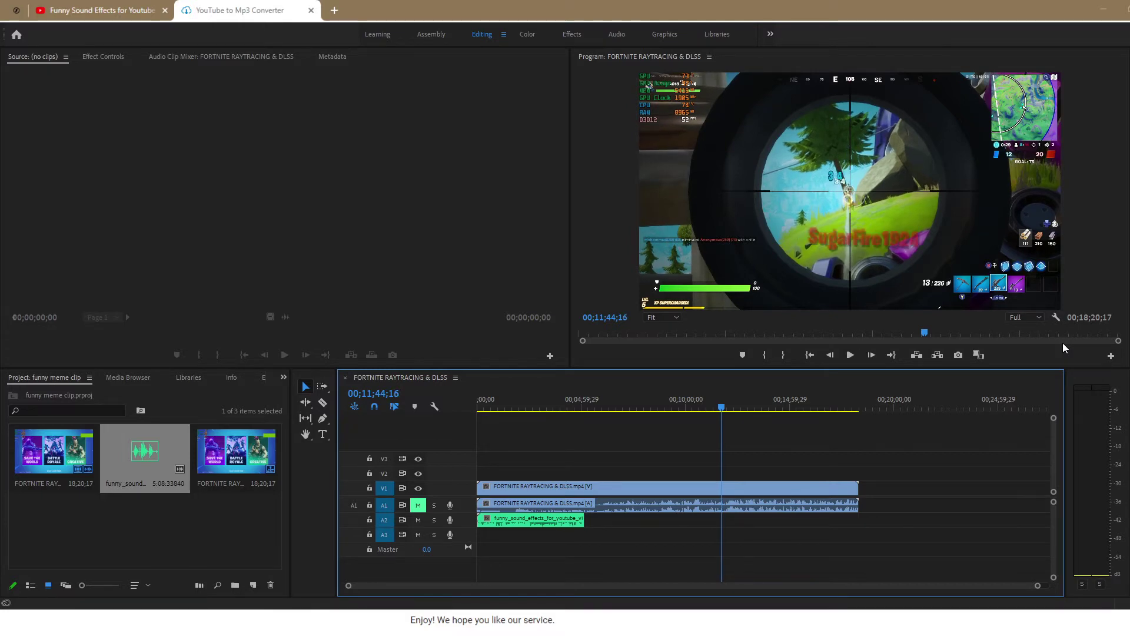
key("Left")
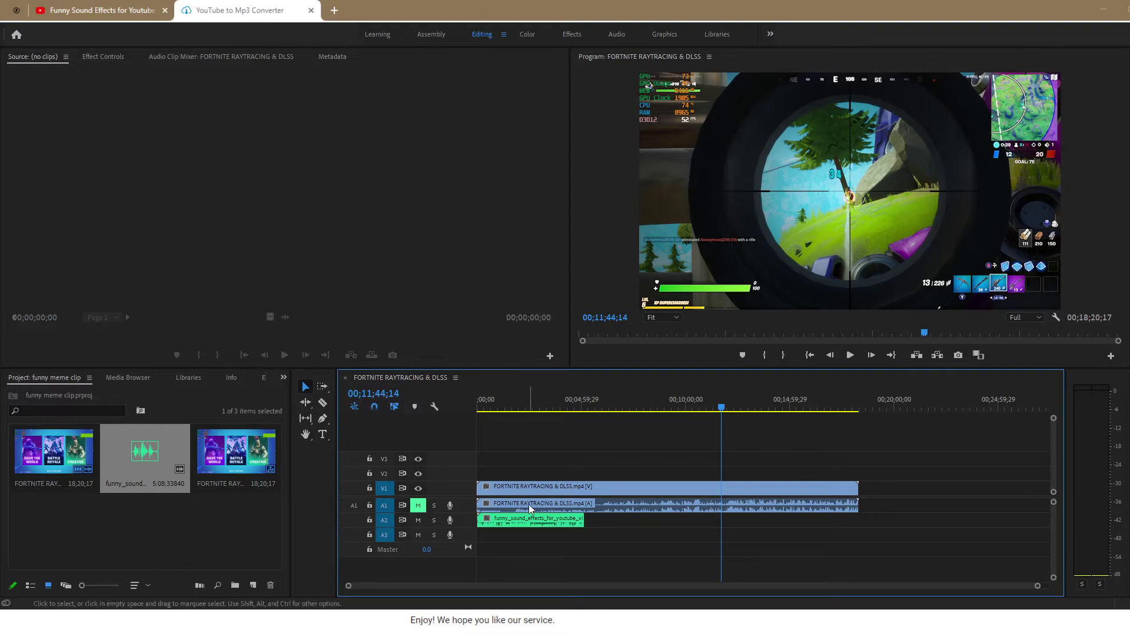
Preview the sound effects audio in short passages between about 00;00;40 and 00;01;50 to choose an effect
left_click_drag(723, 412, 490, 418)
key("space")
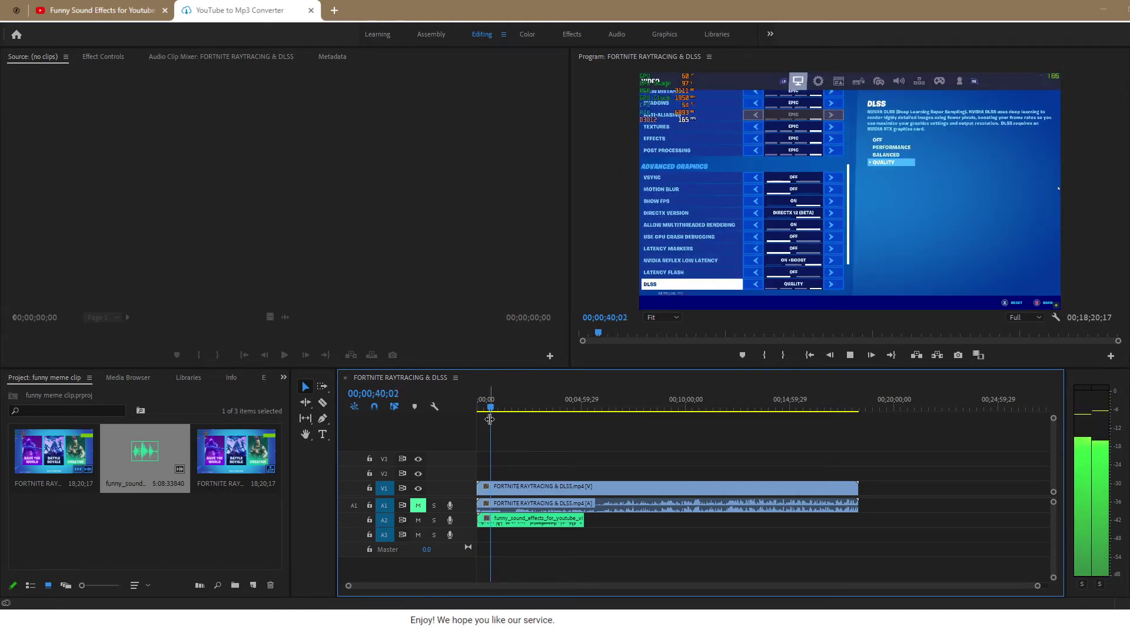
left_click(495, 418)
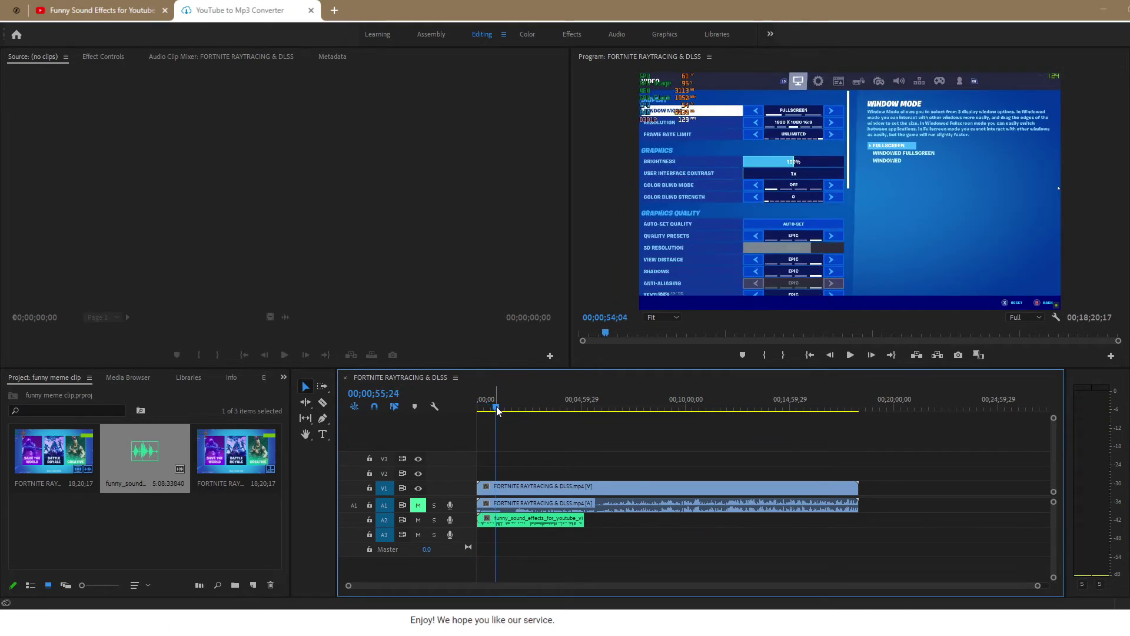
key("space")
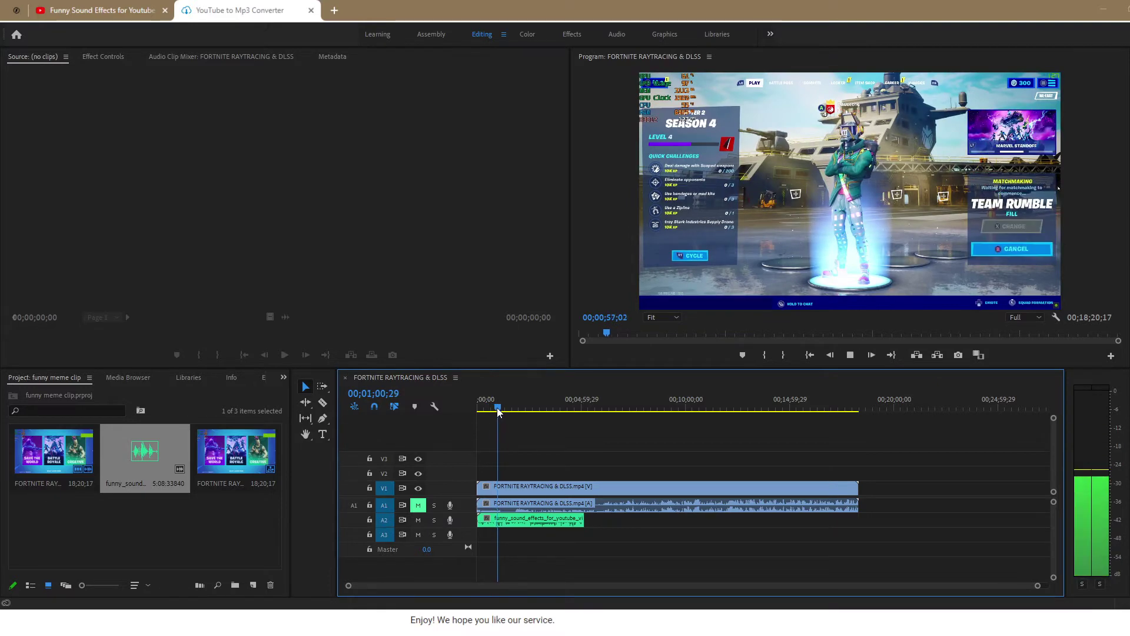
left_click(503, 408)
key("space")
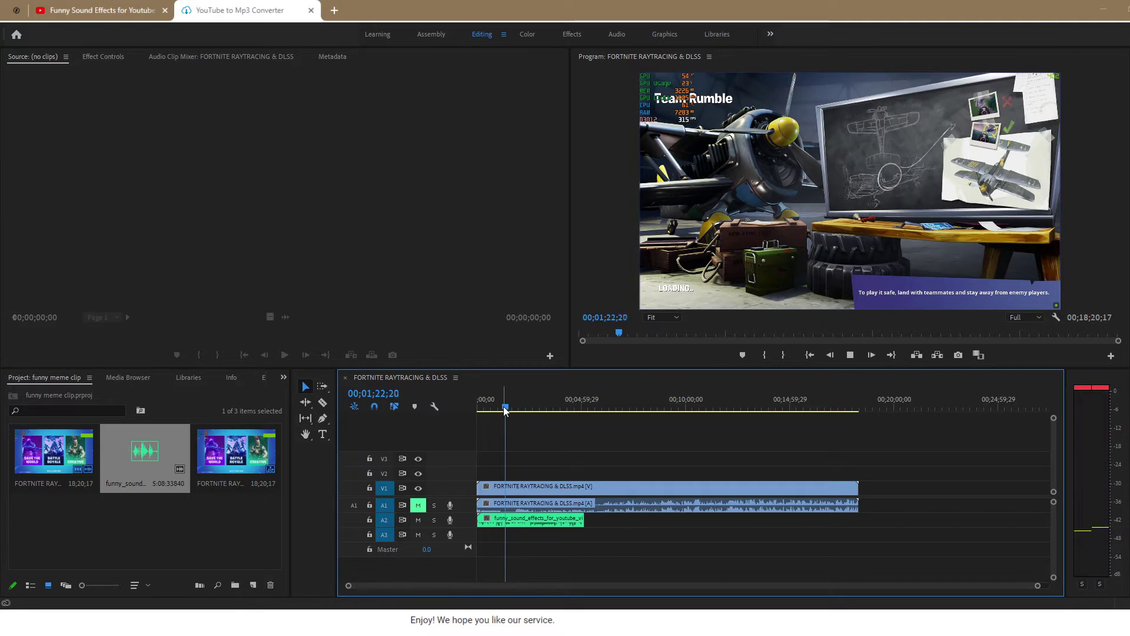
left_click(512, 408)
left_click_drag(512, 412, 517, 412)
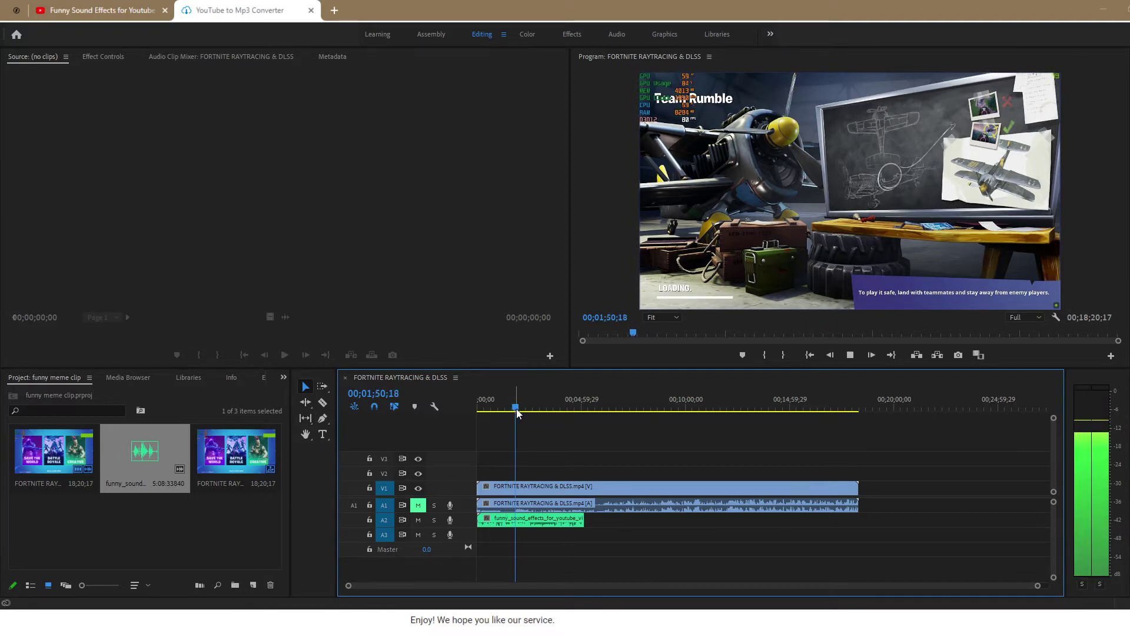
key("space")
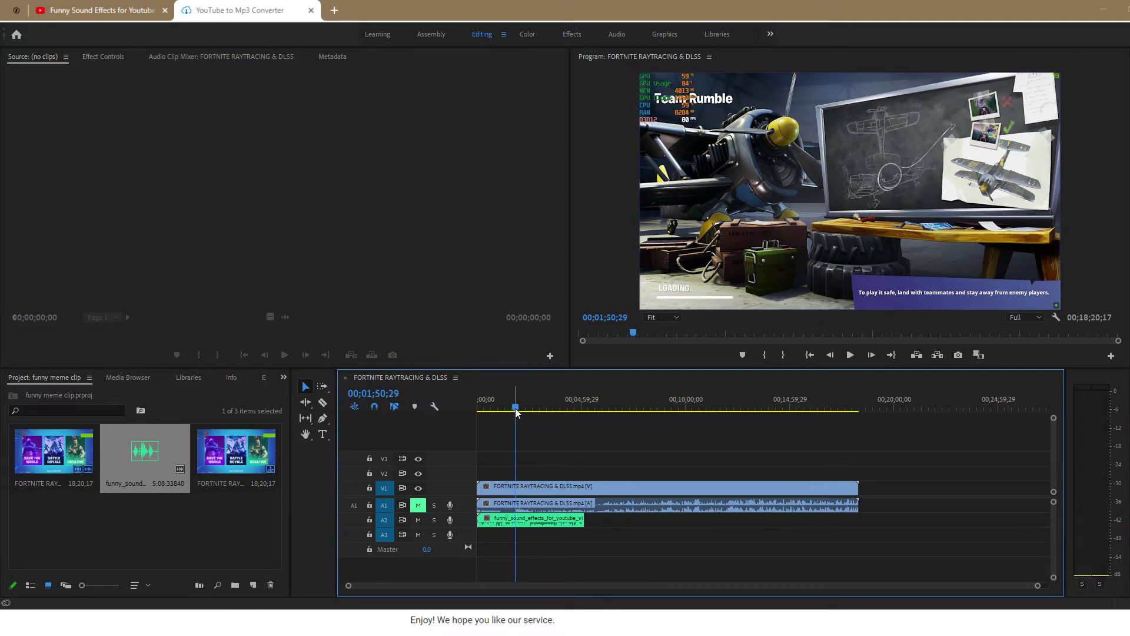
Step back frame by frame through the sound effects audio to locate the chosen effect's start at 00;01;42;18
key("Left")
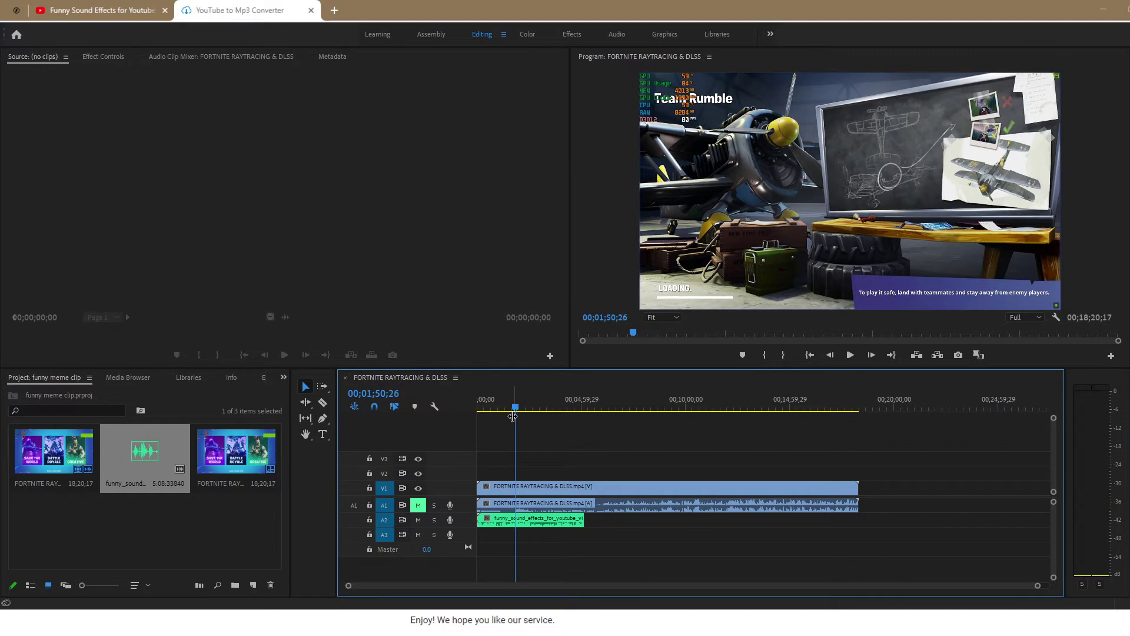
key("Left")
key("Left")
key("Left")
key("Left")
key("Left")
key("Left")
key("Left")
key("Left")
key("Left")
key("Left")
key("Left")
key("Left")
key("Left")
key("Left")
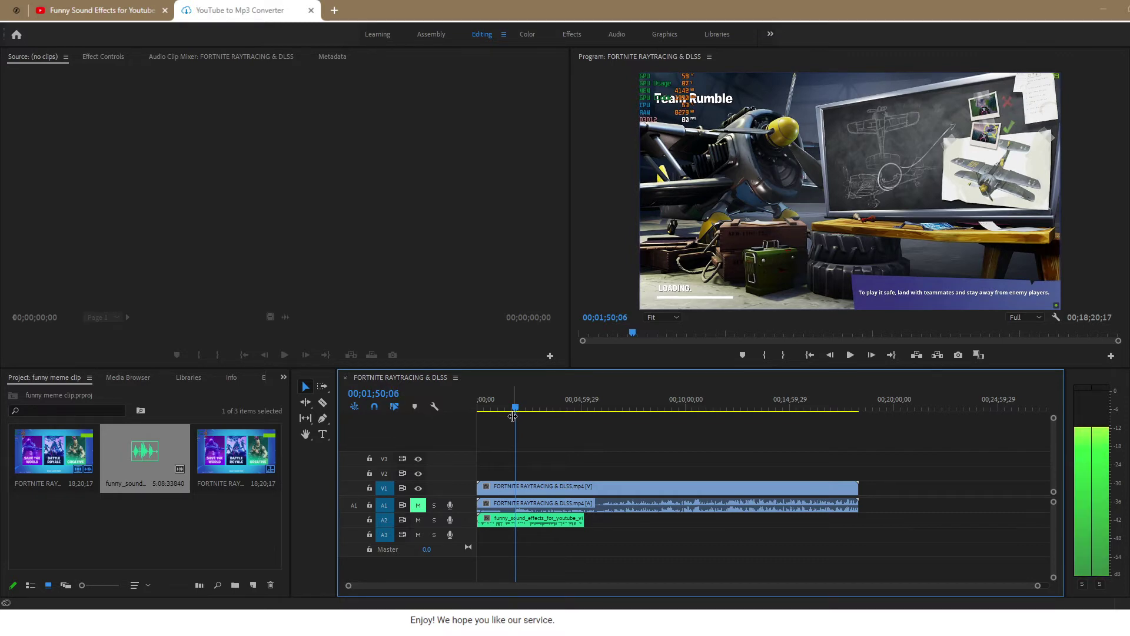
key("Left")
key("Left")
key("Left")
key("Left")
key("Left")
key("Left")
key("Left")
key("Left")
key("Left")
key("Left")
key("Left")
key("Left")
key("Left")
key("Left")
key("Left")
key("Left")
key("Left")
key("Left")
key("Left")
key("Left")
key("Left")
key("Left")
key("Left")
key("Left")
key("Left")
key("Left")
key("Left")
key("Left")
key("Left")
key("Left")
key("Left")
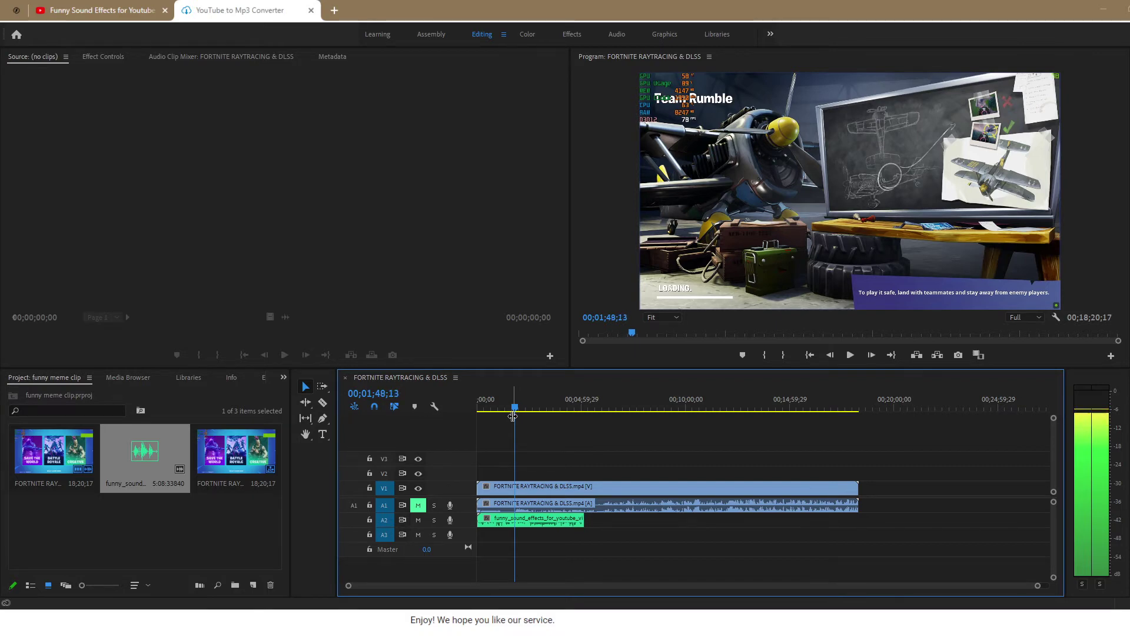
key("Left")
key("Left")
key("Left")
key("Left")
key("Left")
key("Left")
key("Left")
key("Left")
key("Left")
key("Left")
key("Left")
key("Left")
key("Left")
key("Left")
key("Left")
key("Left")
key("Left")
key("Left")
key("Left")
key("Left")
key("Left")
key("Right")
key("Right")
key("Right")
key("Right")
key("Right")
key("Right")
key("Right")
key("Right")
key("Right")
key("Right")
key("Right")
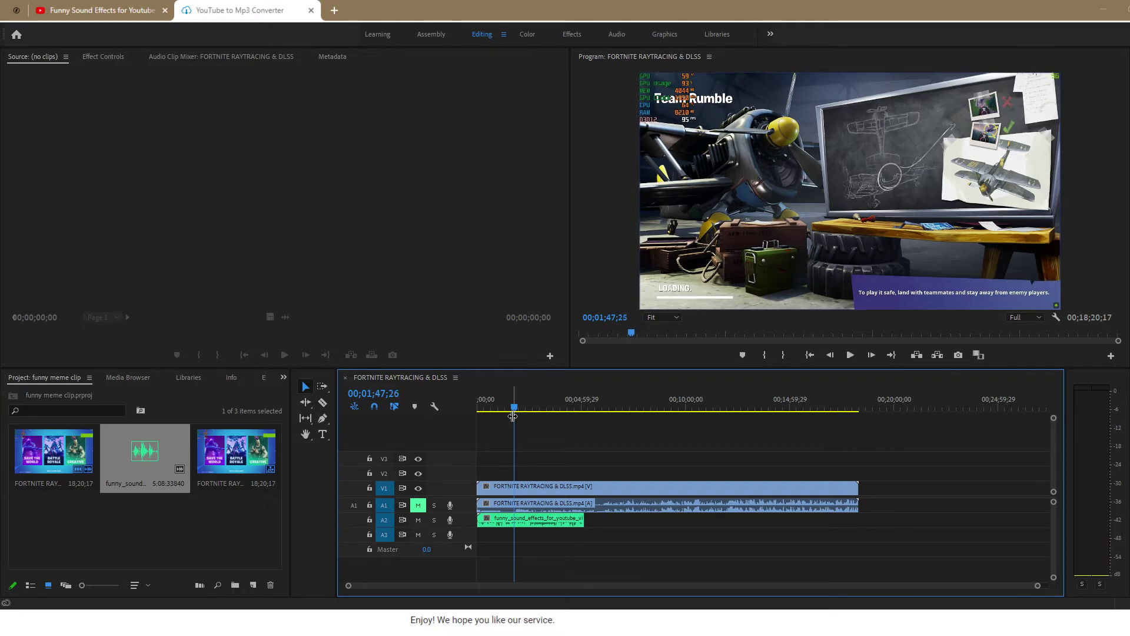
key("shift+Left")
key("shift+Left")
key("shift+Left")
key("shift+Left")
key("shift+Left")
key("shift+Left")
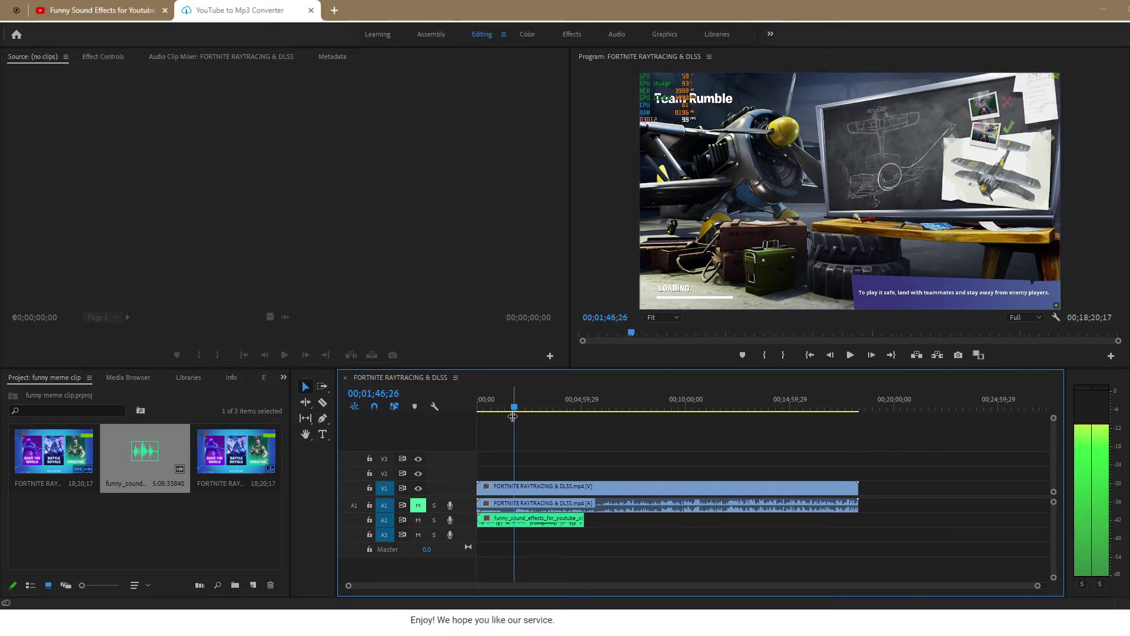
key("Left")
key("Left")
key("Left")
key("Left")
key("Left")
key("Left")
key("Left")
key("Left")
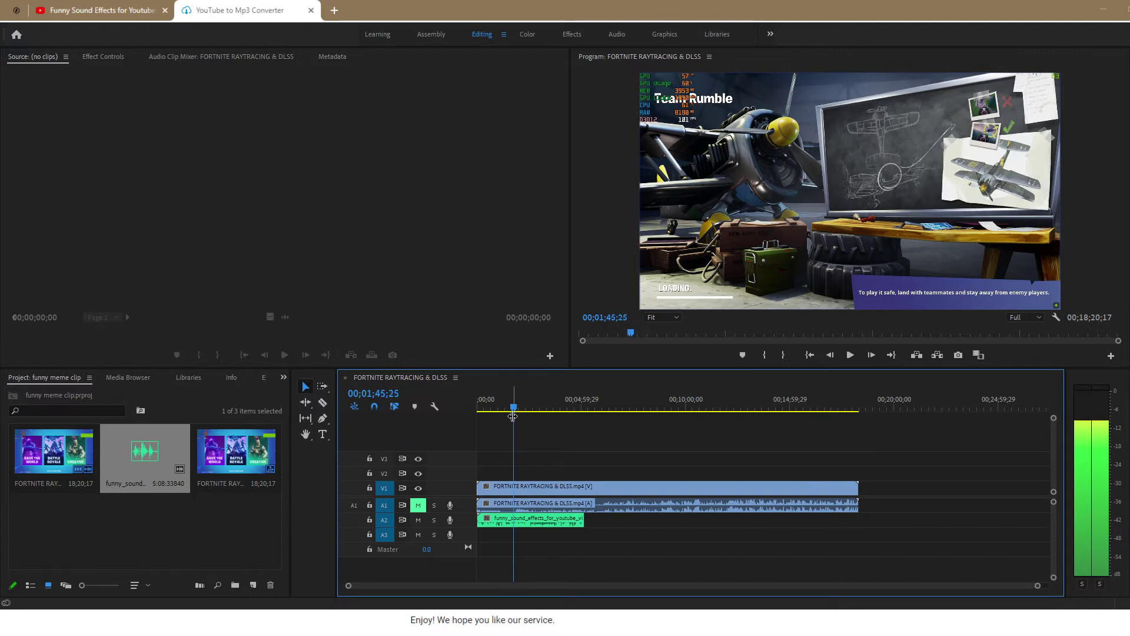
key("Left")
key("Left")
key("Left")
key("Left")
key("Left")
key("Left")
key("Left")
key("Left")
key("Left")
key("Left")
key("Left")
key("Left")
key("Left")
key("Left")
key("Left")
key("Left")
key("Left")
key("Left")
key("Left")
key("Left")
key("shift+Left")
key("shift+Left")
key("shift+Left")
key("shift+Left")
key("shift+Left")
key("shift+Left")
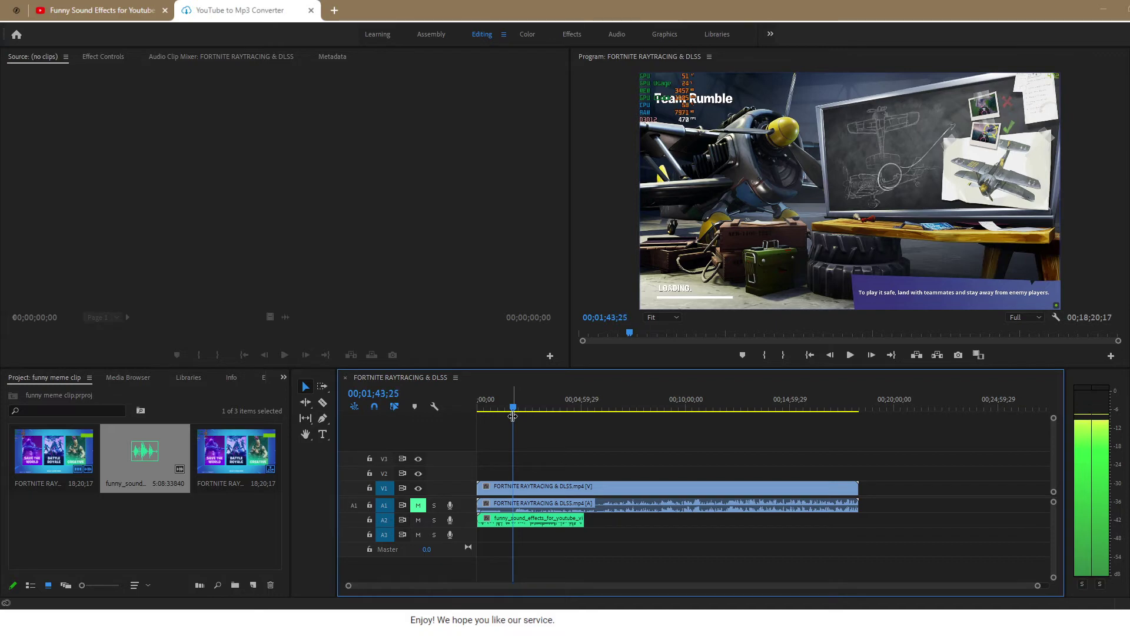
key("shift+Left")
key("shift+Left")
key("shift+Left")
key("shift+Left")
key("shift+Left")
key("shift+Left")
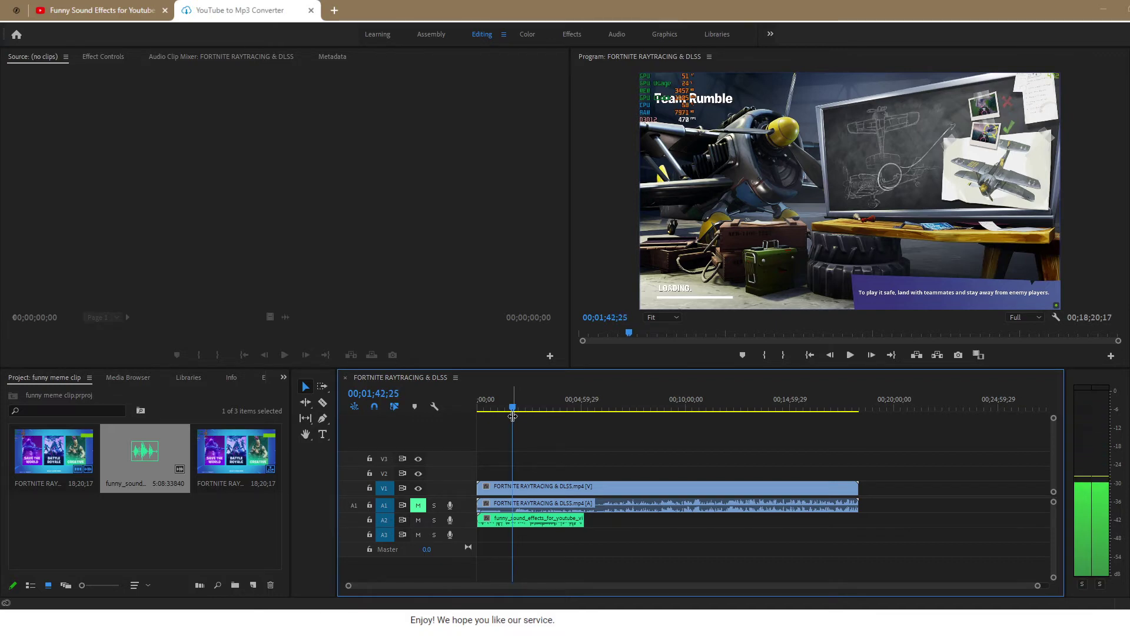
key("Left")
key("Left")
key("Left")
key("Left")
key("Left")
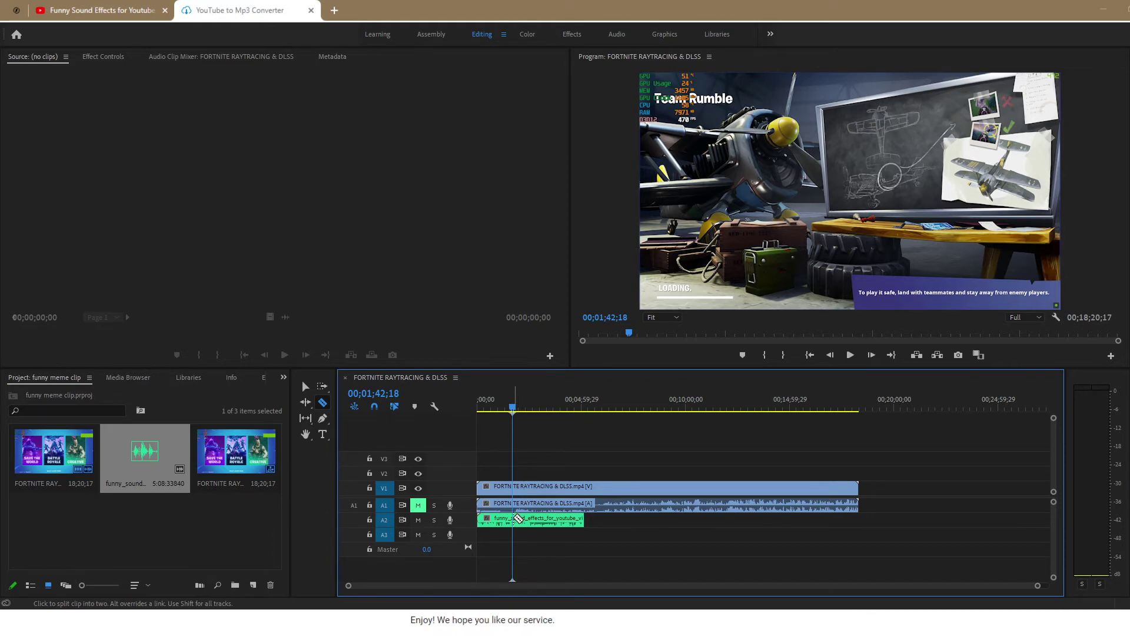
Split the sound effects audio on track A2 at 00;01;42;18 and 00;01;46;22 to isolate the chosen effect
left_click(515, 518)
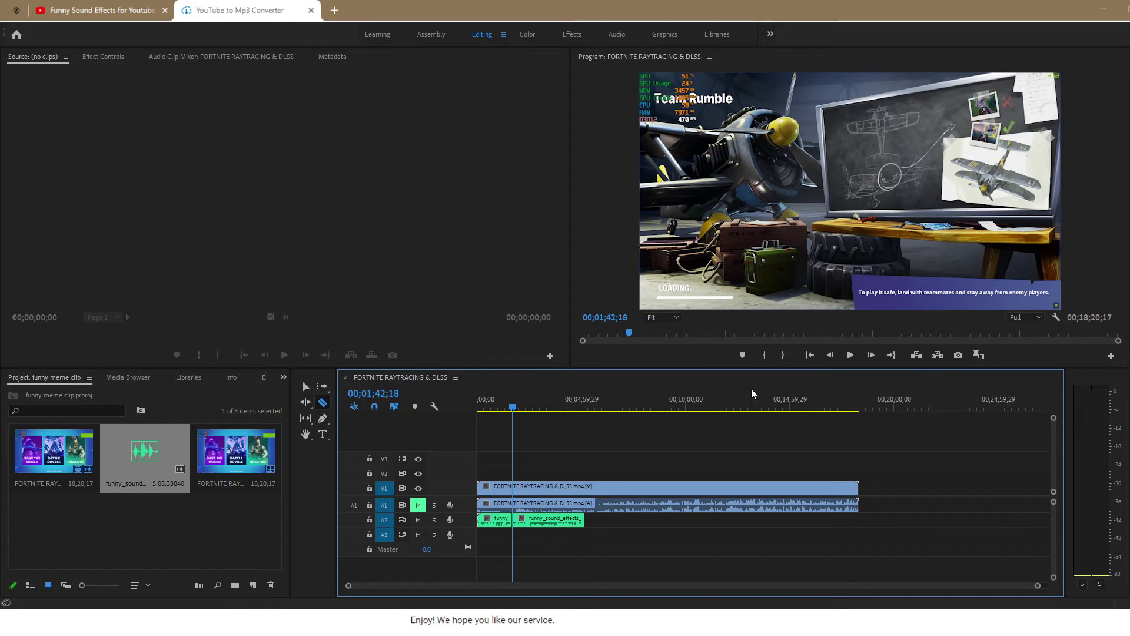
key("space")
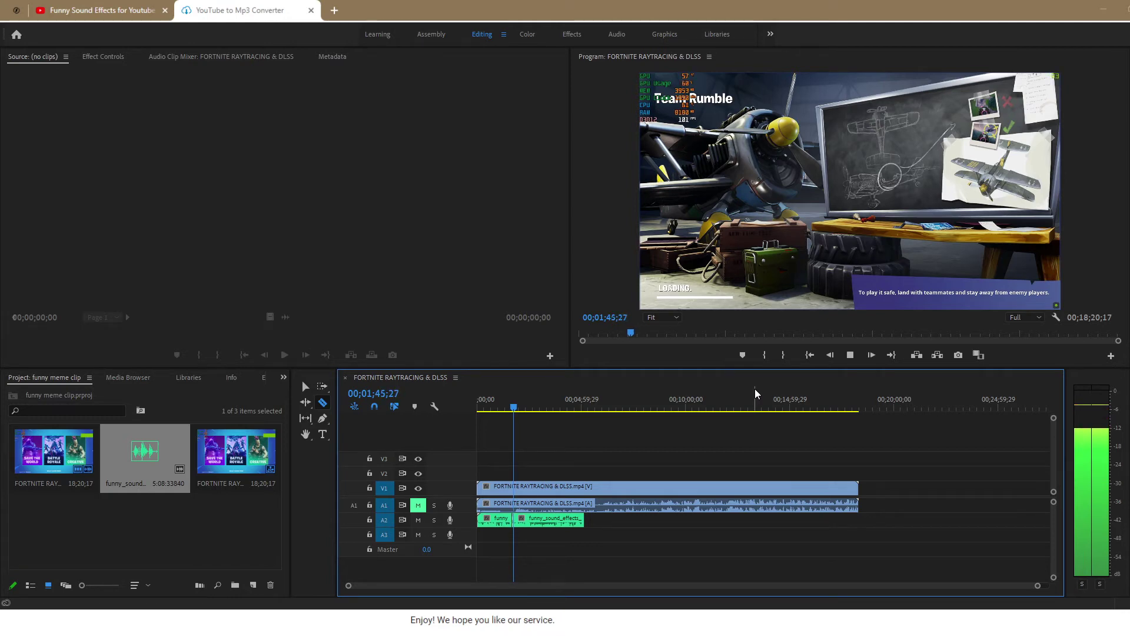
key("space")
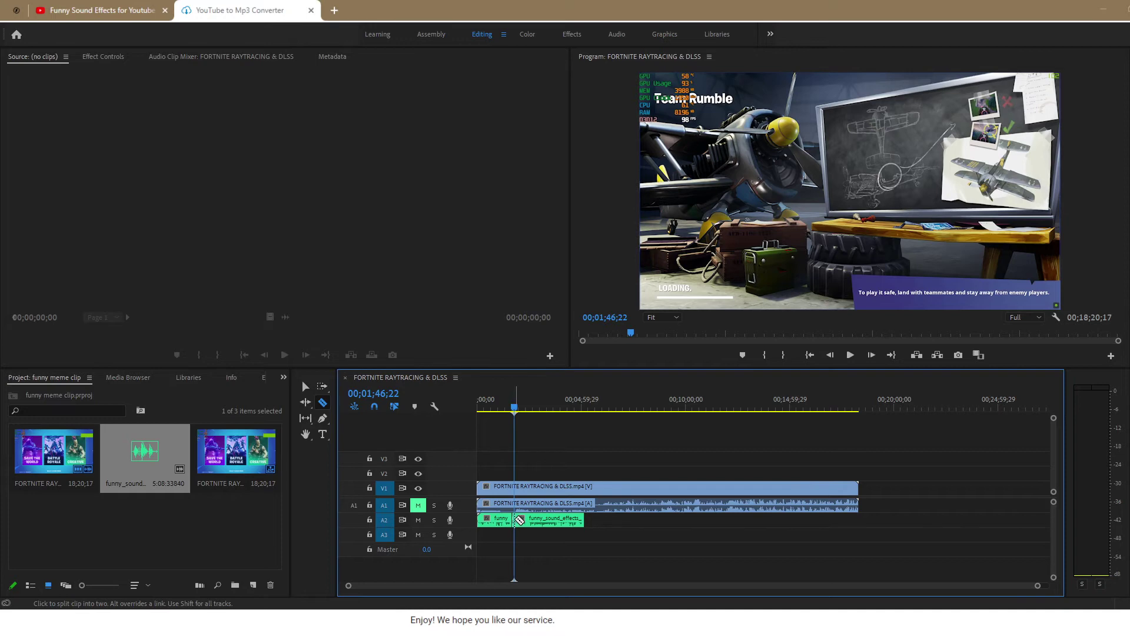
left_click(520, 520)
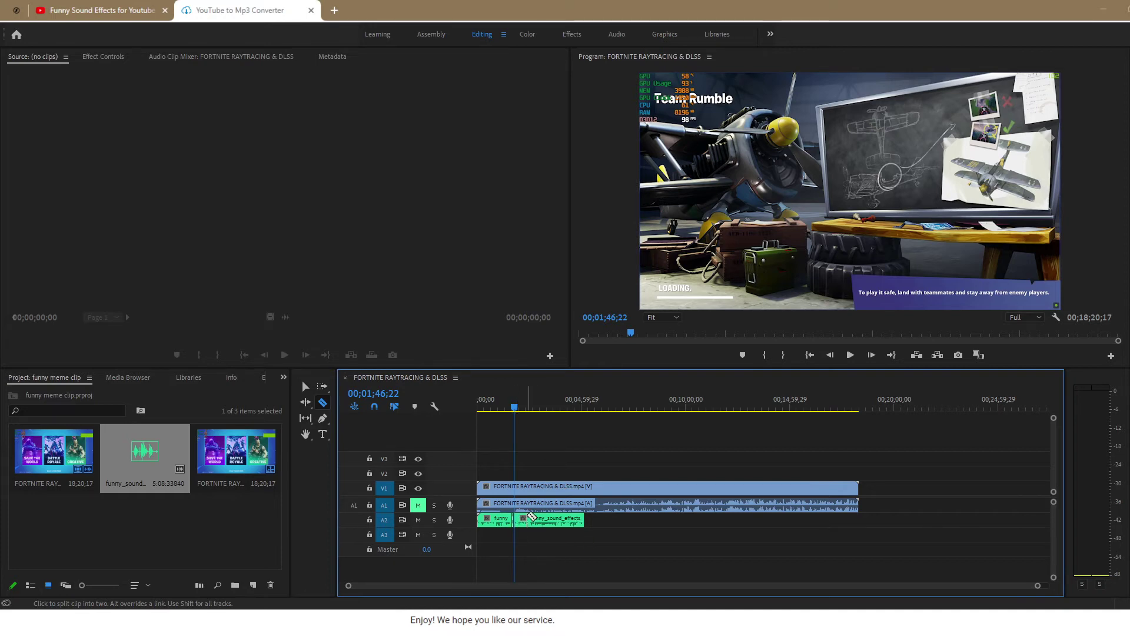
Move the leftover sound effects pieces on both sides of the isolated effect toward the far end of track A2
key("v")
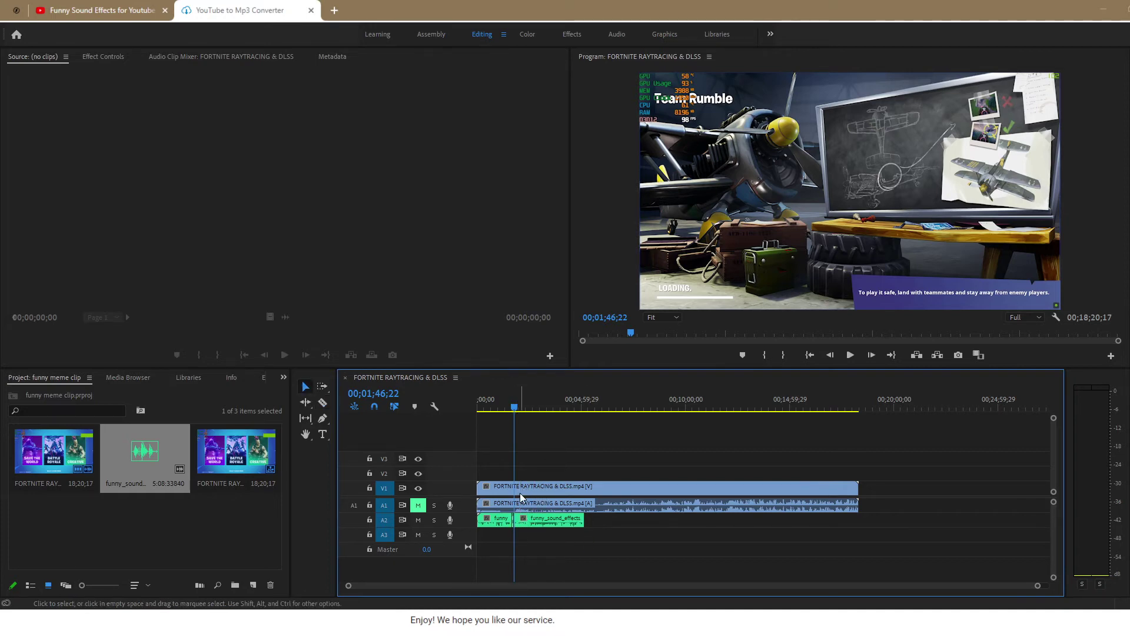
left_click_drag(525, 517, 887, 519)
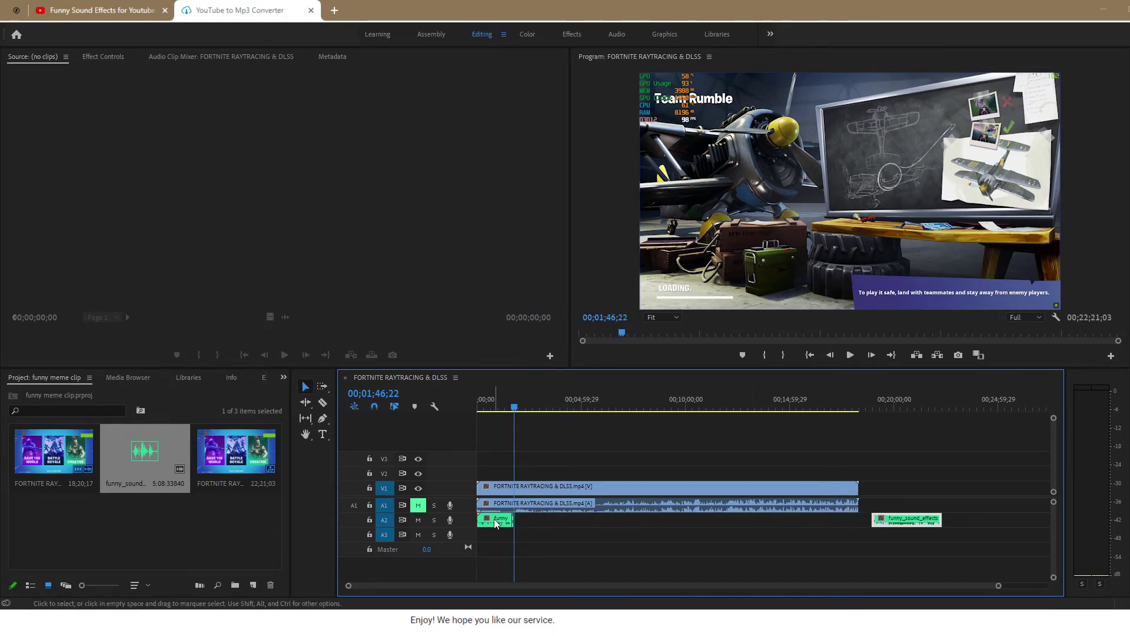
left_click_drag(493, 522, 826, 523)
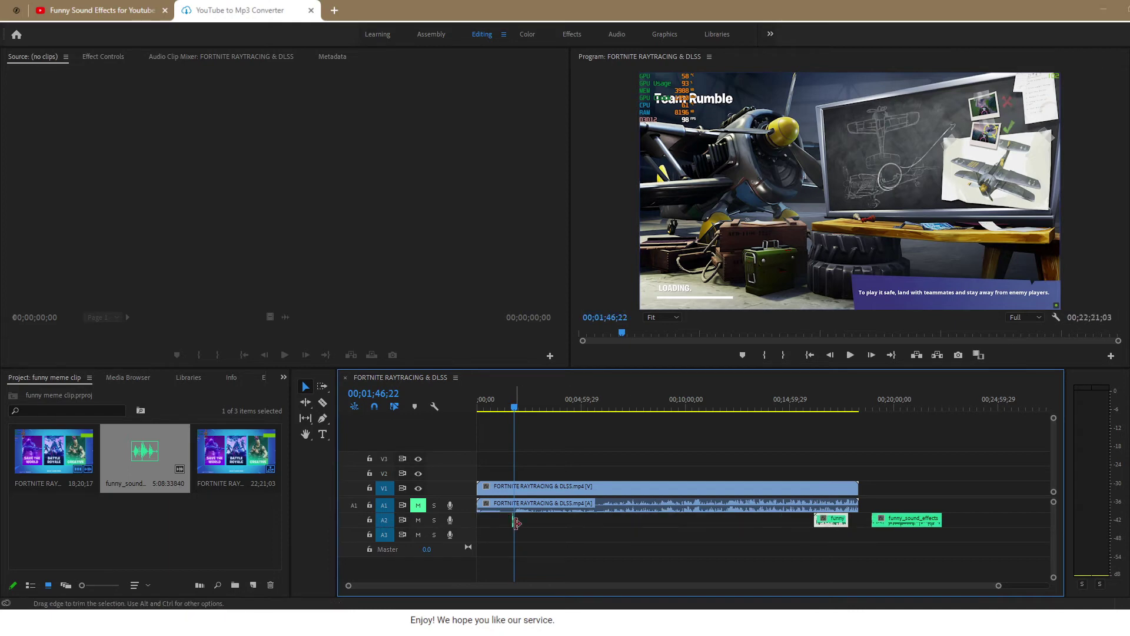
Play the isolated sound effect from about 00;01;41;17 to check how it was cut
left_click(513, 408)
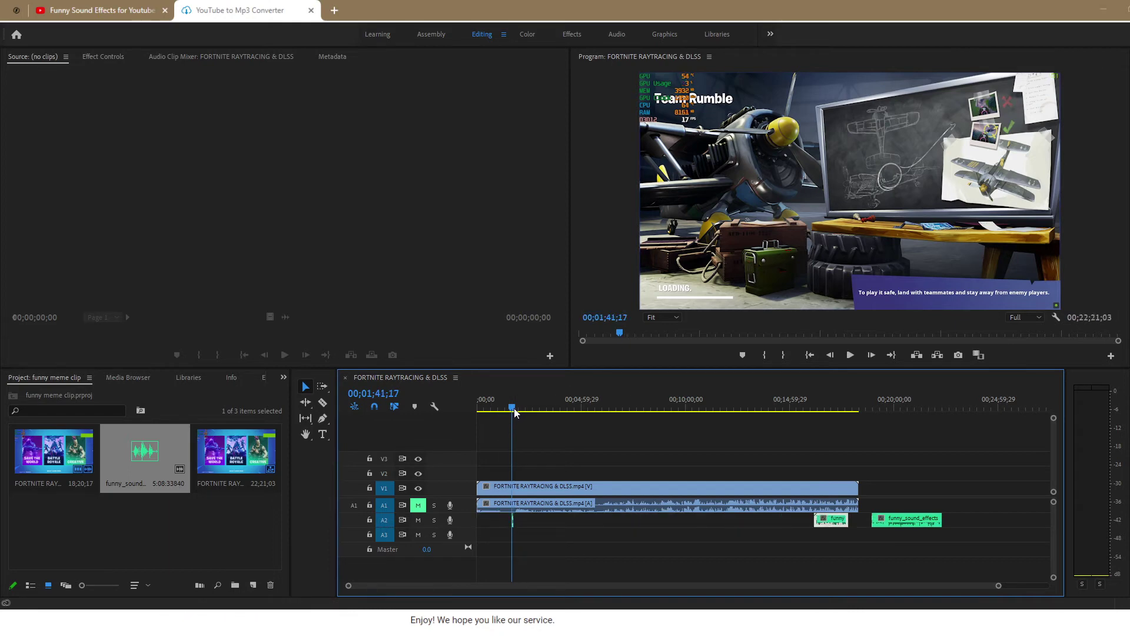
key("space")
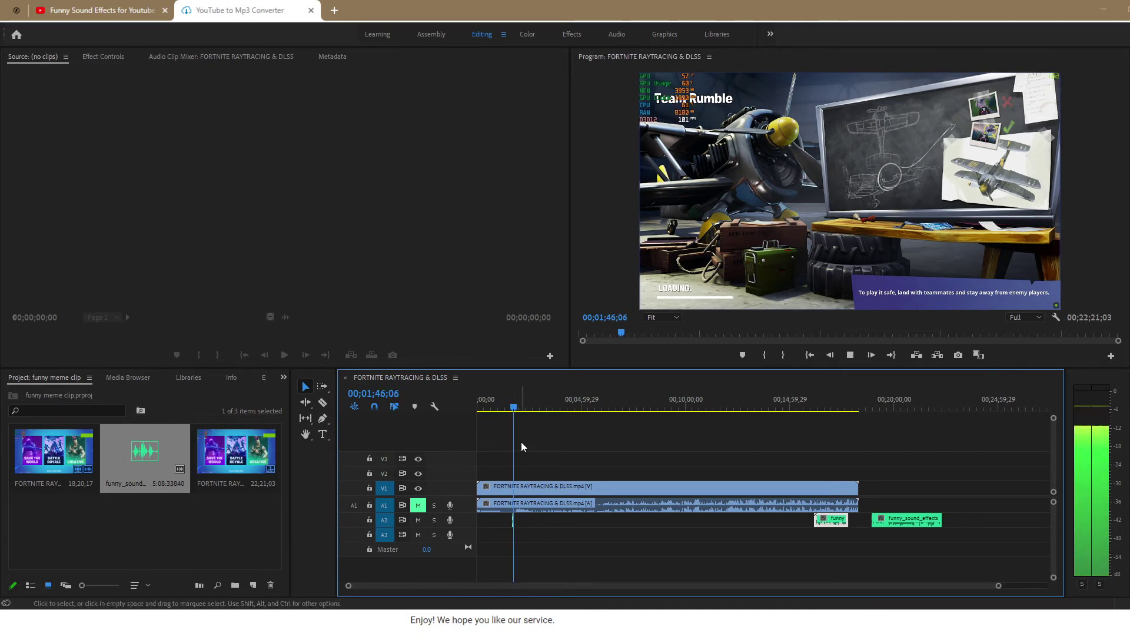
key("space")
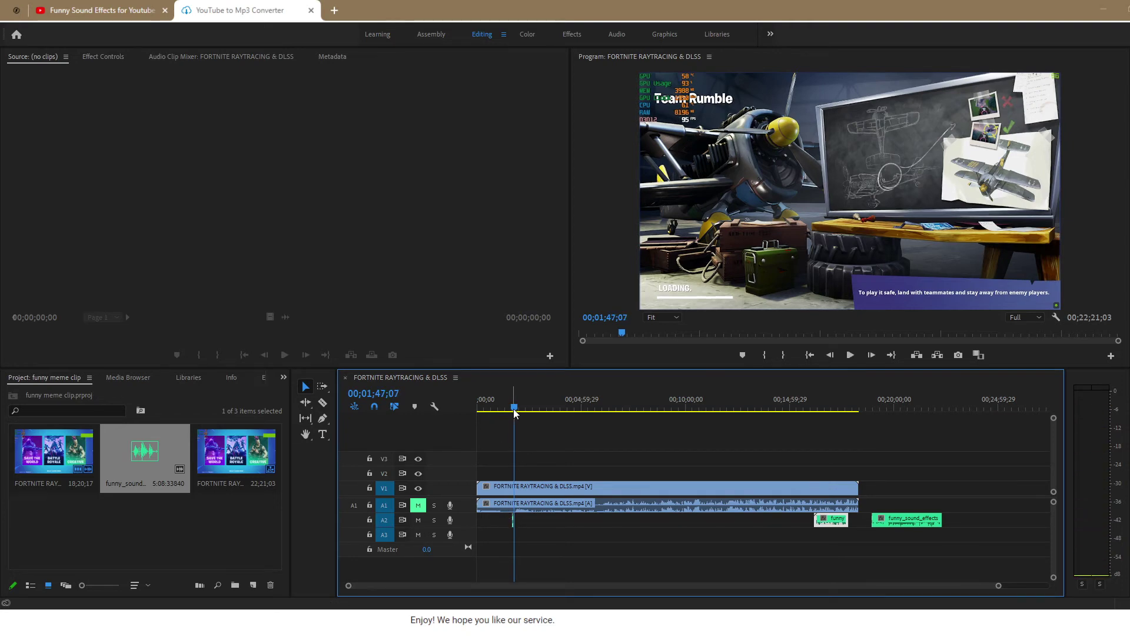
Scrub through the late gameplay to find the rooftop shot hitting the opponent at 00;16;28;20
left_click_drag(513, 411, 786, 409)
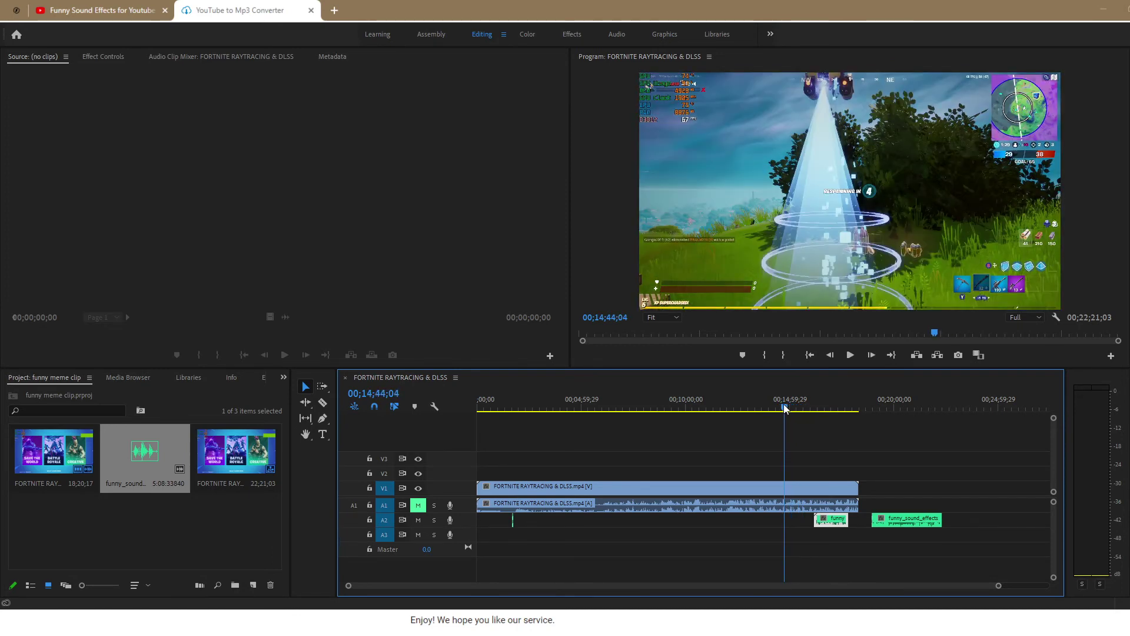
key("j")
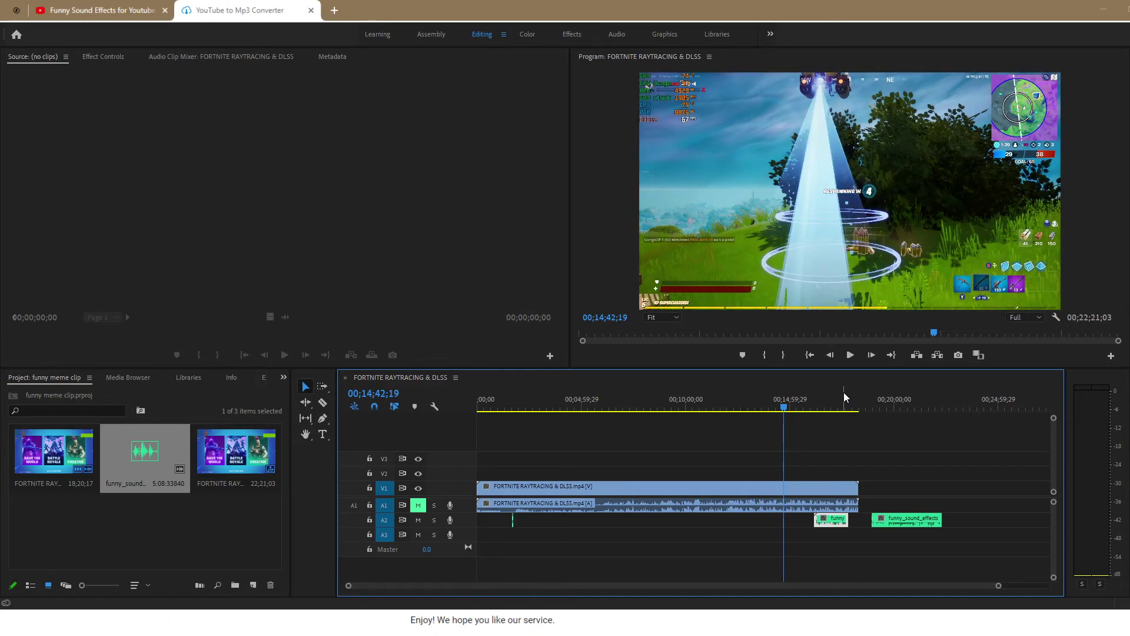
key("k")
left_click_drag(784, 409, 821, 409)
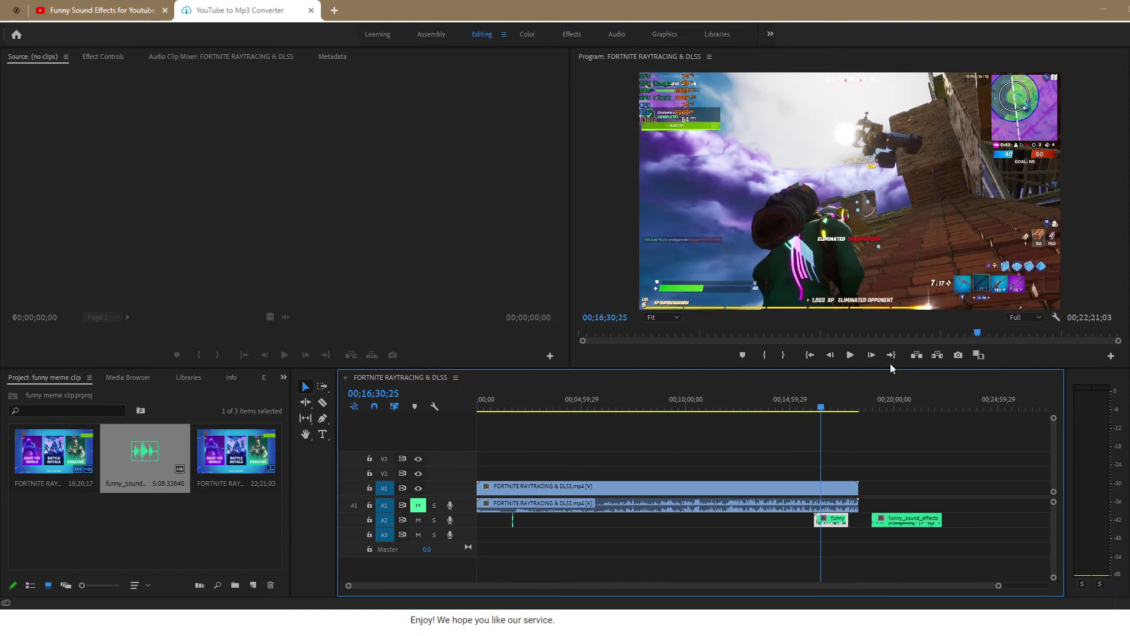
key("j")
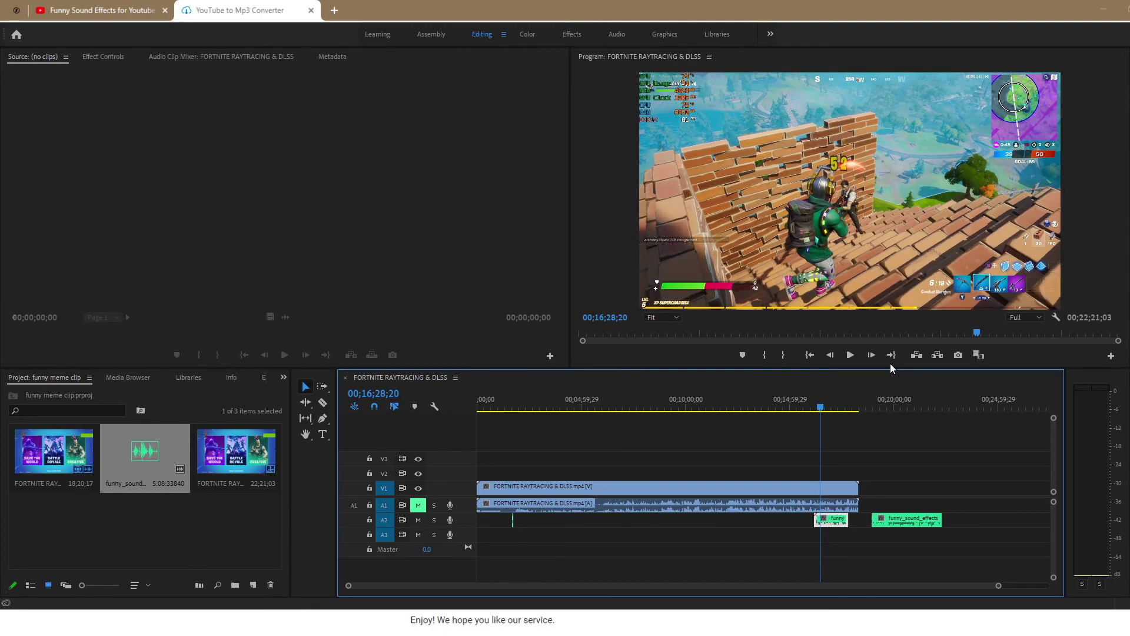
Move the leftover audio pieces beyond the gameplay's end and place the isolated effect at 00;16;28;20 on track A2
left_click_drag(902, 521, 991, 521)
left_click_drag(835, 522, 917, 522)
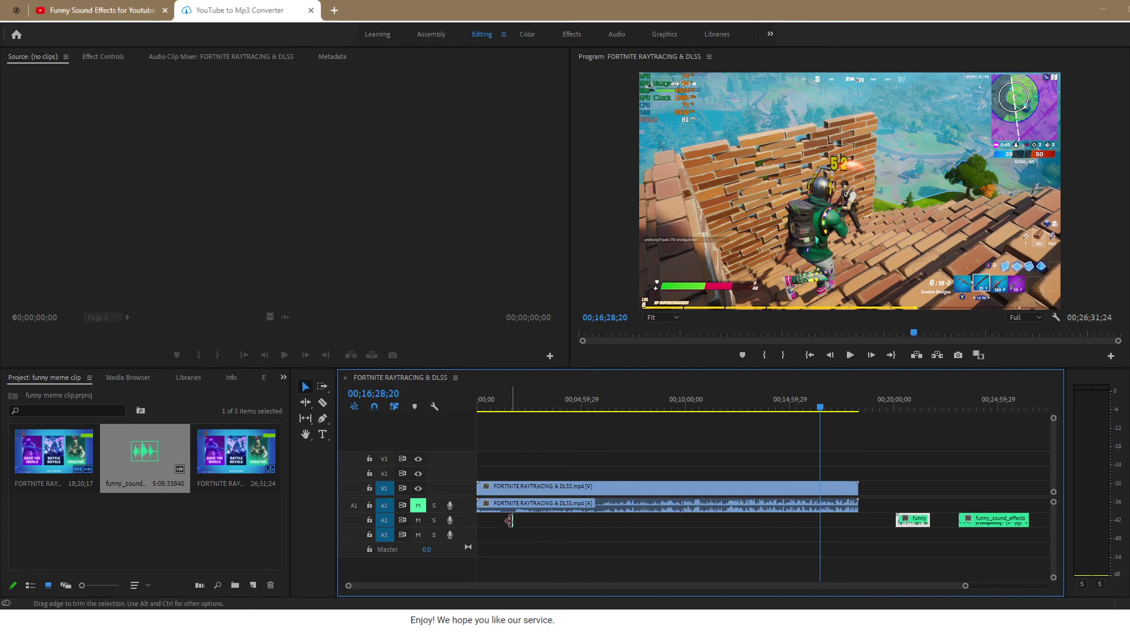
left_click_drag(510, 521, 822, 526)
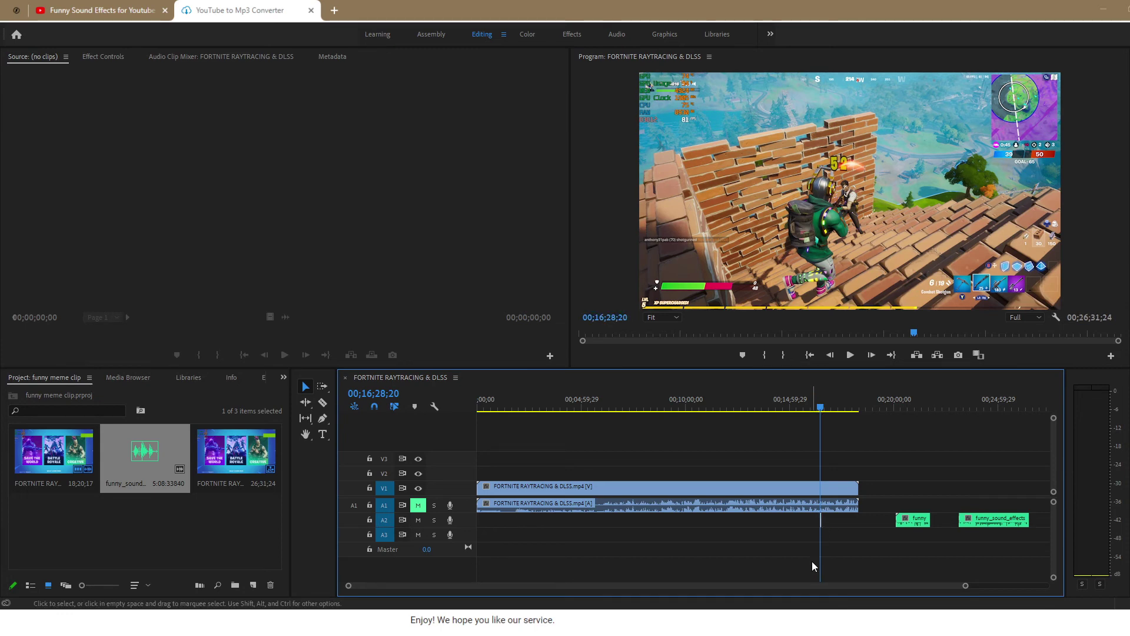
Play the gameplay from 00;16;22;12 through the rooftop shot to check the sound effect's timing
left_click(818, 408)
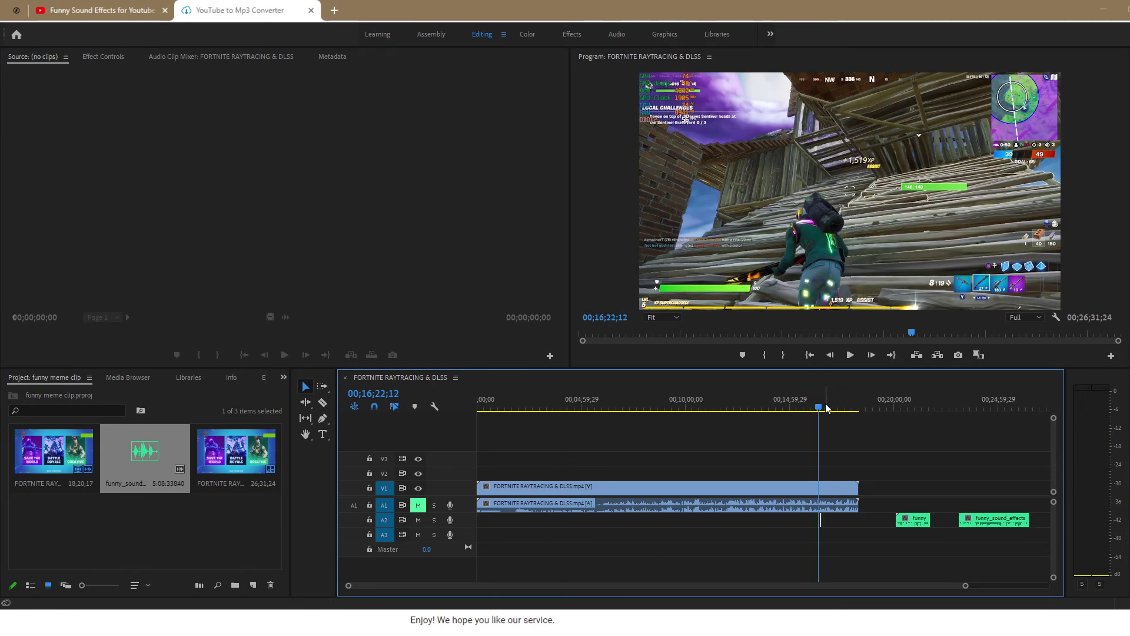
key("space")
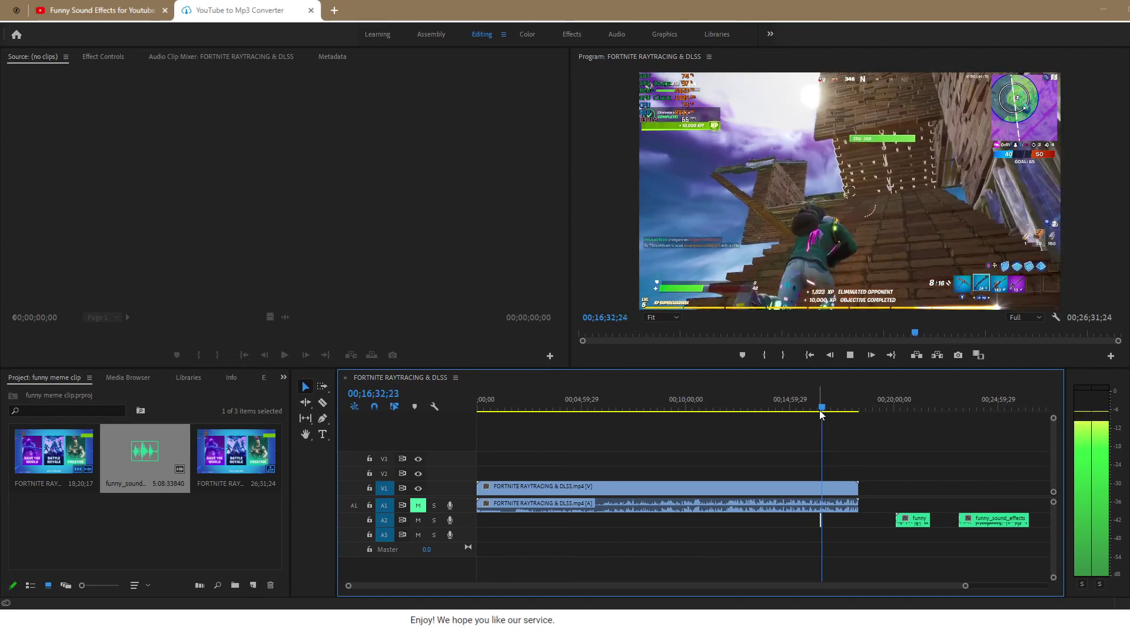
key("space")
Shift the isolated sound effect slightly earlier on track A2 and replay the shot from 00;16;24;03
left_click_drag(823, 409, 819, 409)
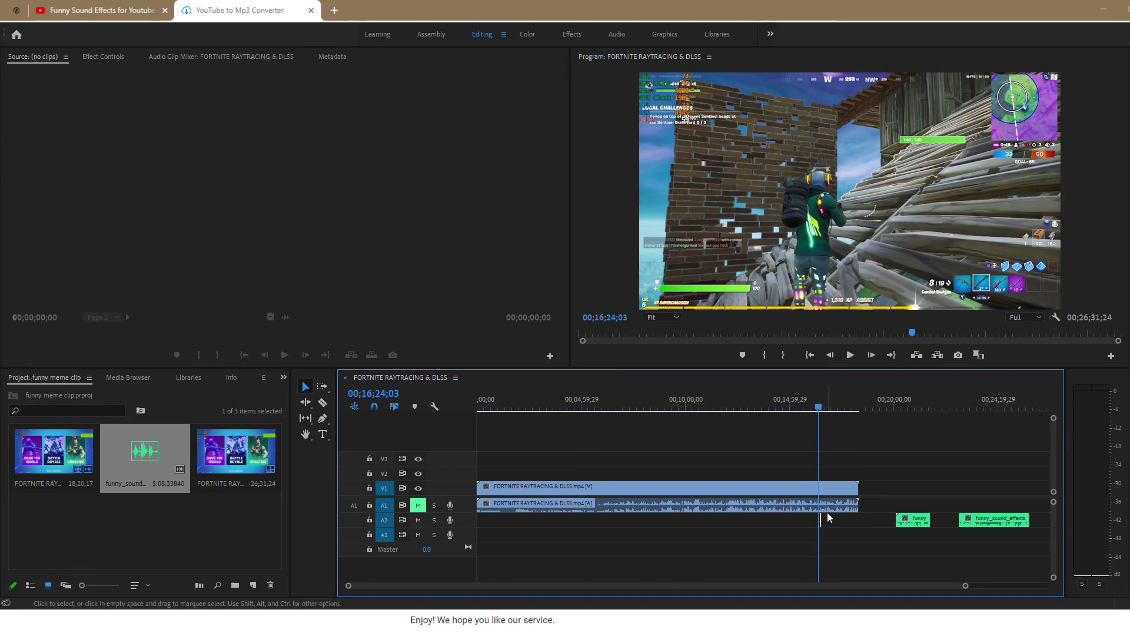
left_click_drag(821, 524, 823, 525)
key("space")
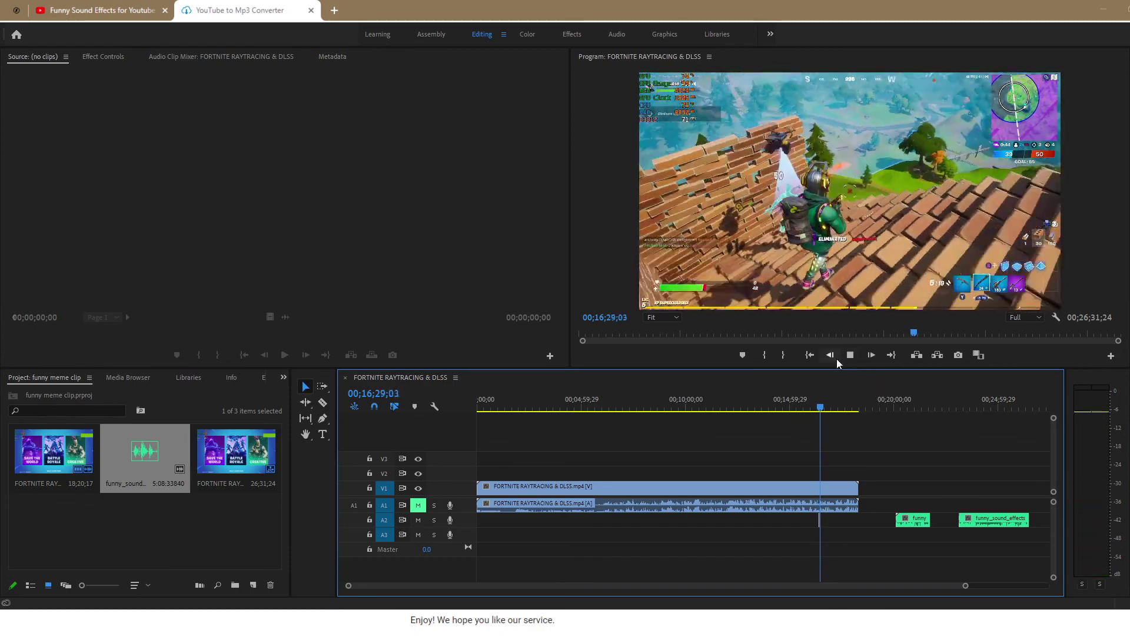
key("space")
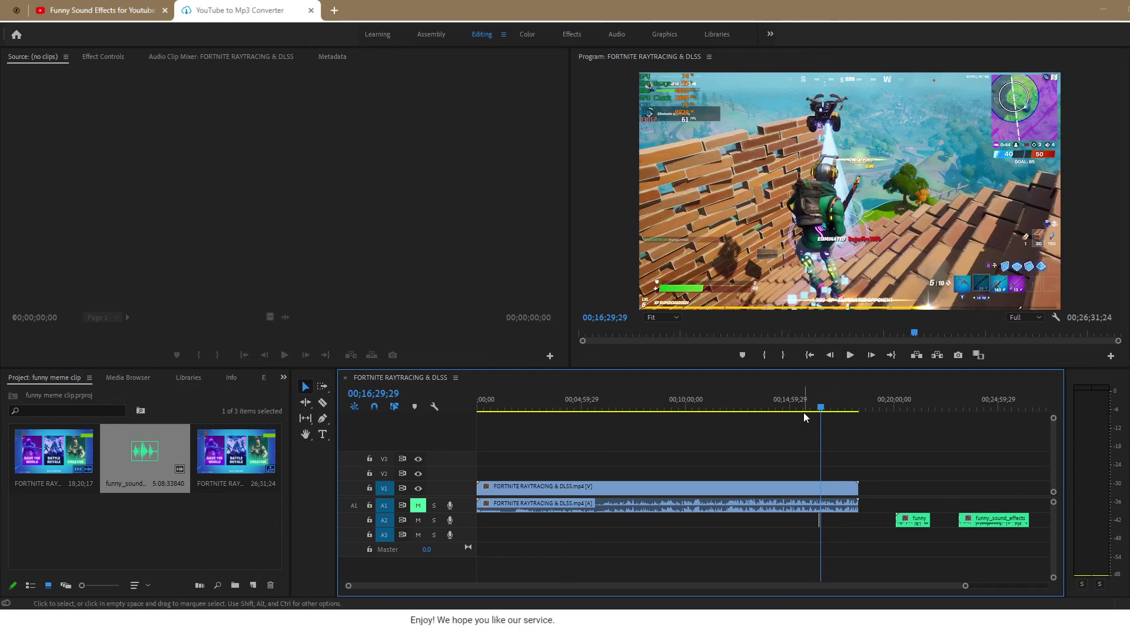